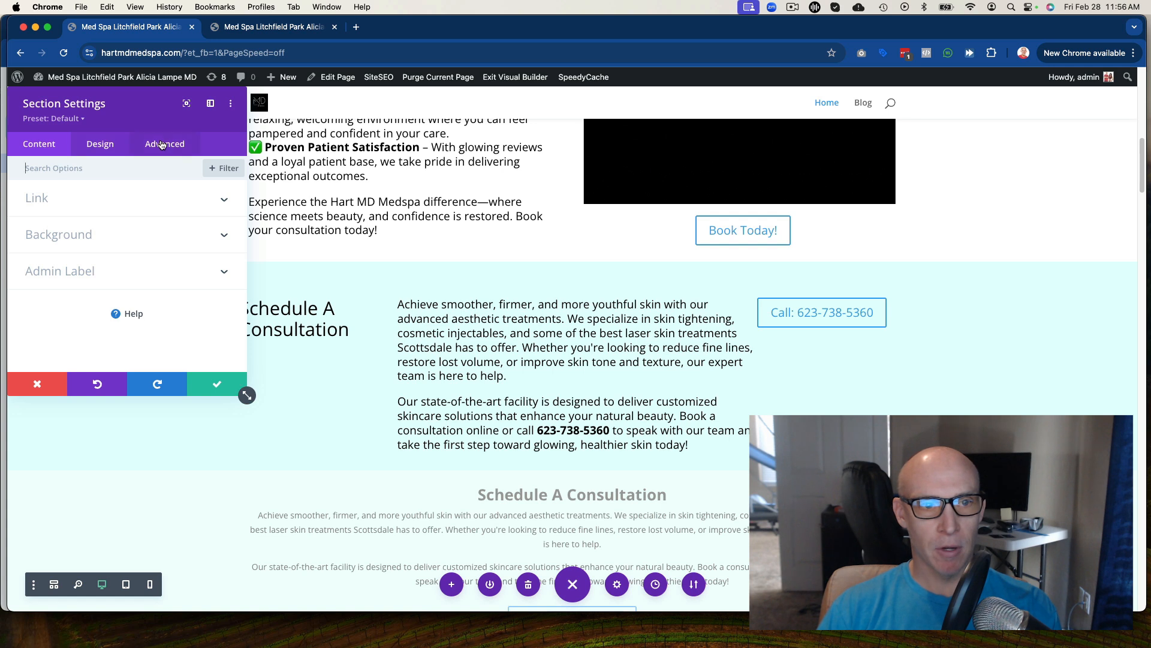
Clear the Phone and Tablet disable options in the first Schedule A Consultation section's visibility settings and save the section
left_click(115, 310)
left_click(32, 235)
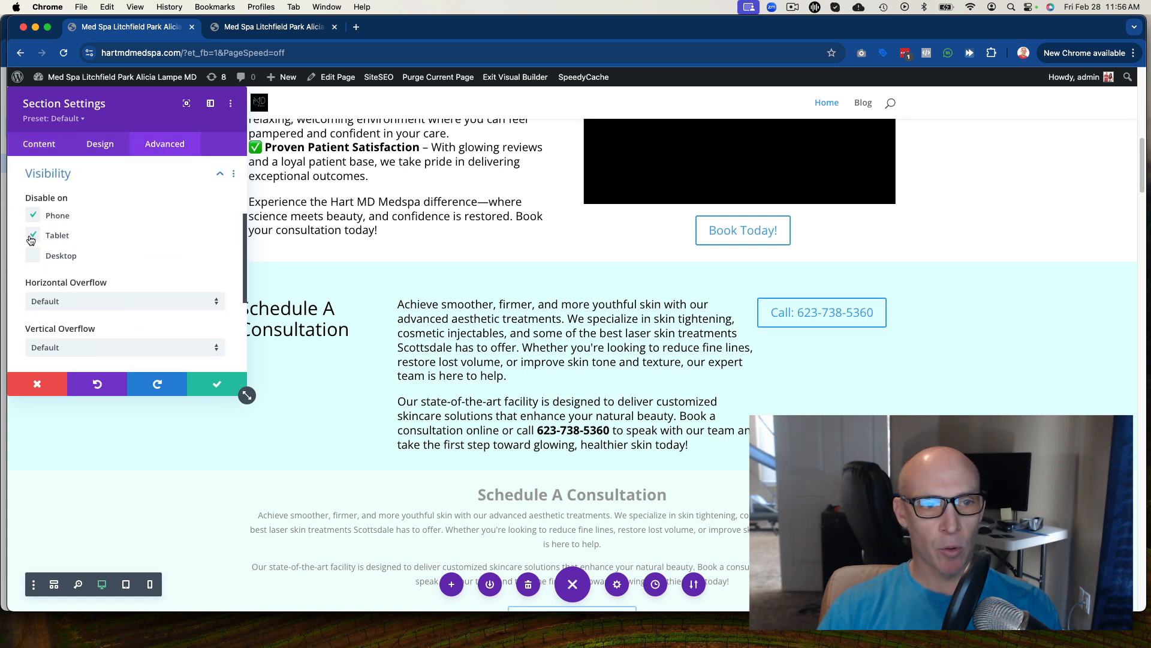
left_click(216, 385)
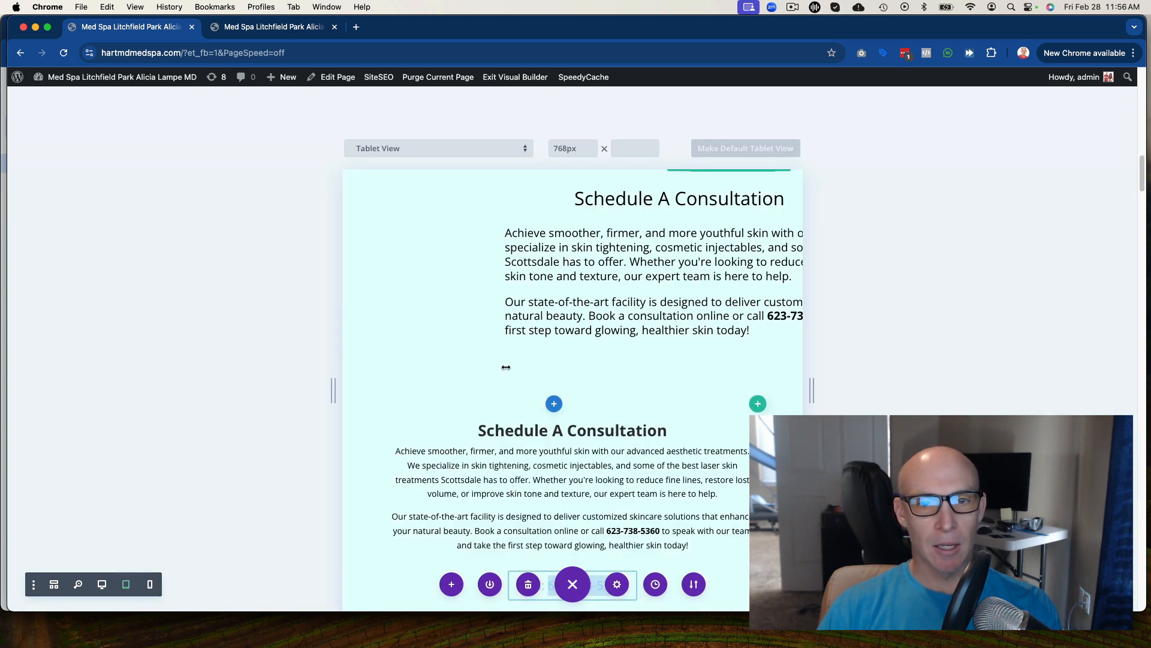
Examine how the page's sections are laid out in the tablet and phone previews
scroll(623, 243, "up", 1)
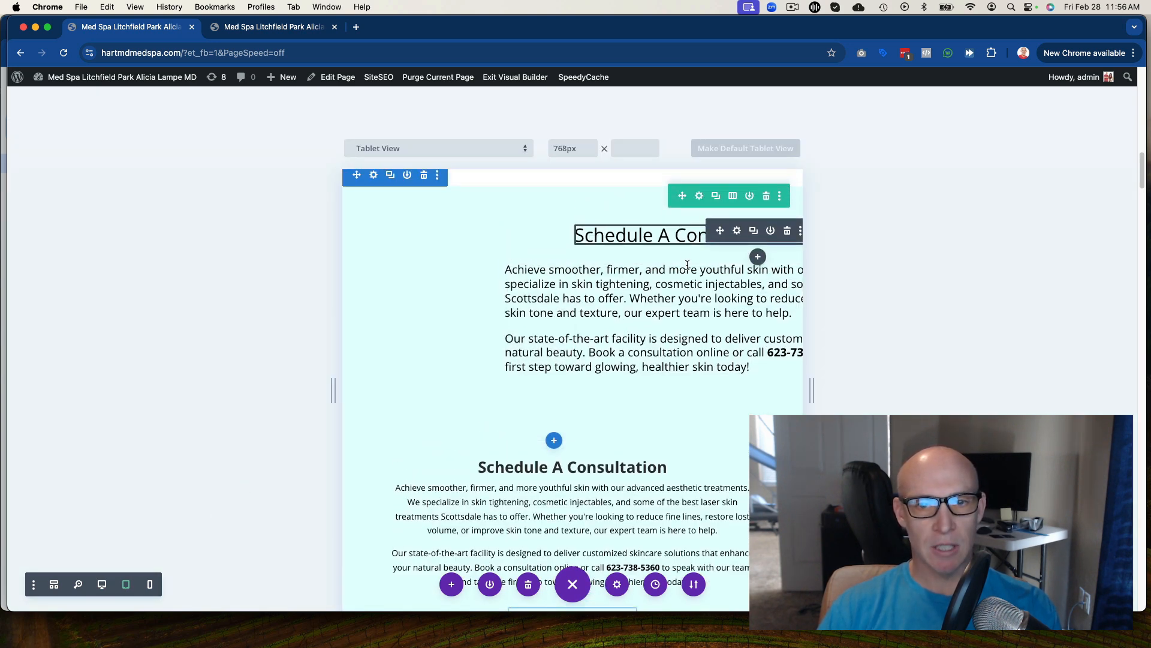
scroll(688, 265, "up", 1)
left_click(150, 584)
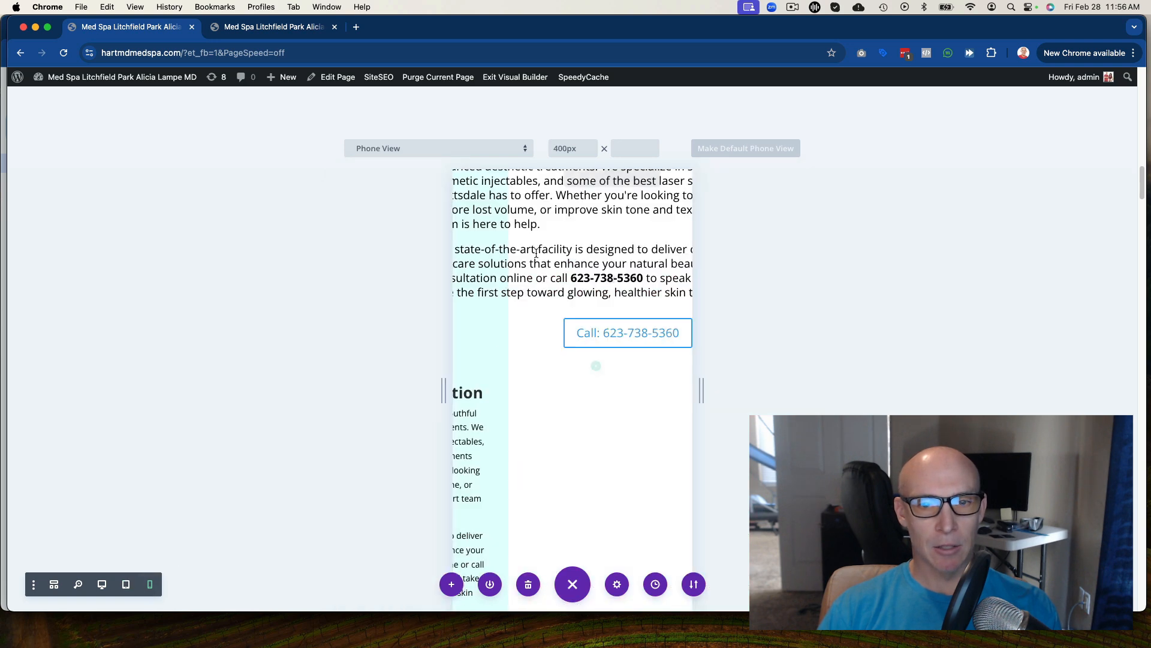
scroll(549, 258, "down", 10)
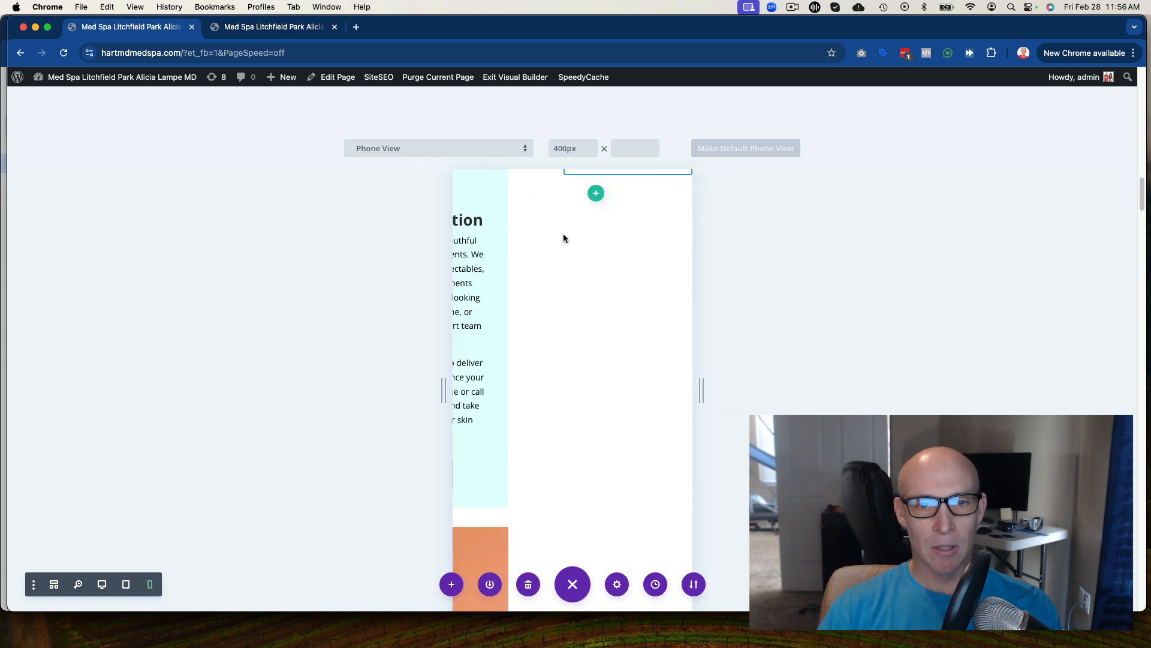
scroll(572, 229, "up", 10)
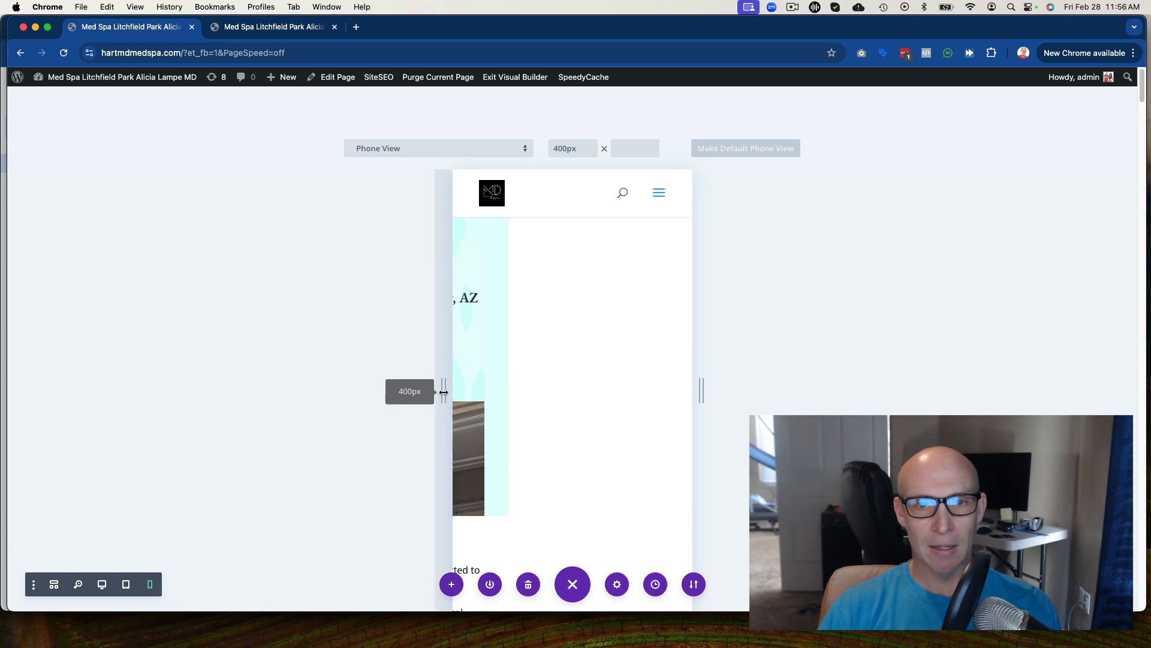
scroll(544, 421, "down", 15)
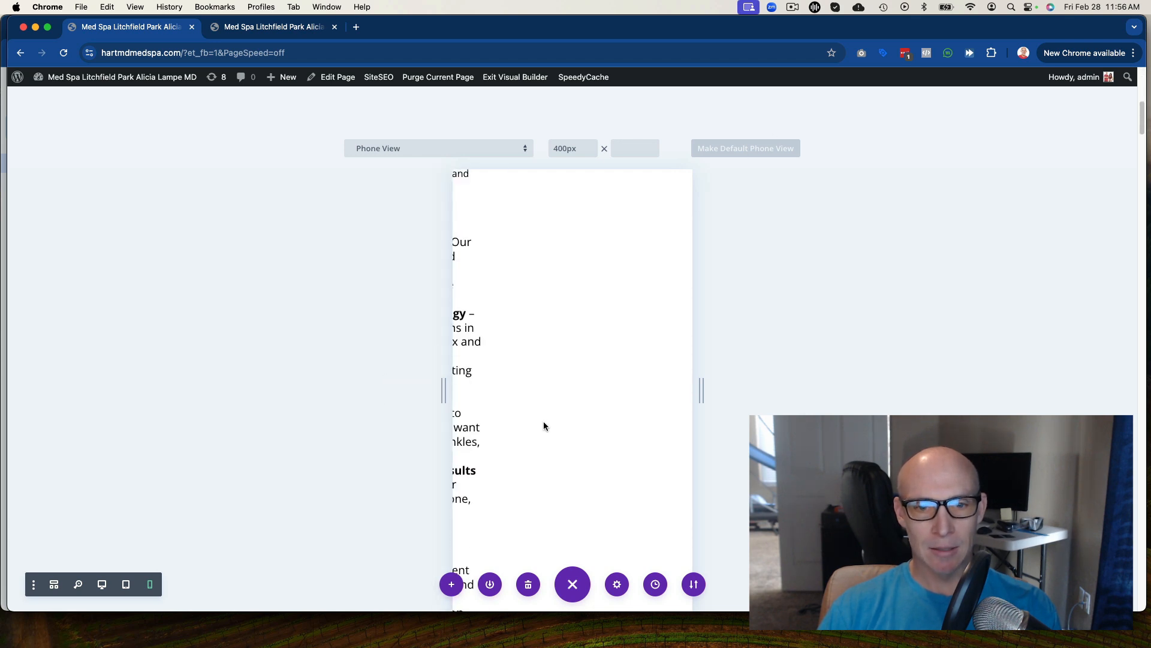
scroll(537, 420, "down", 10)
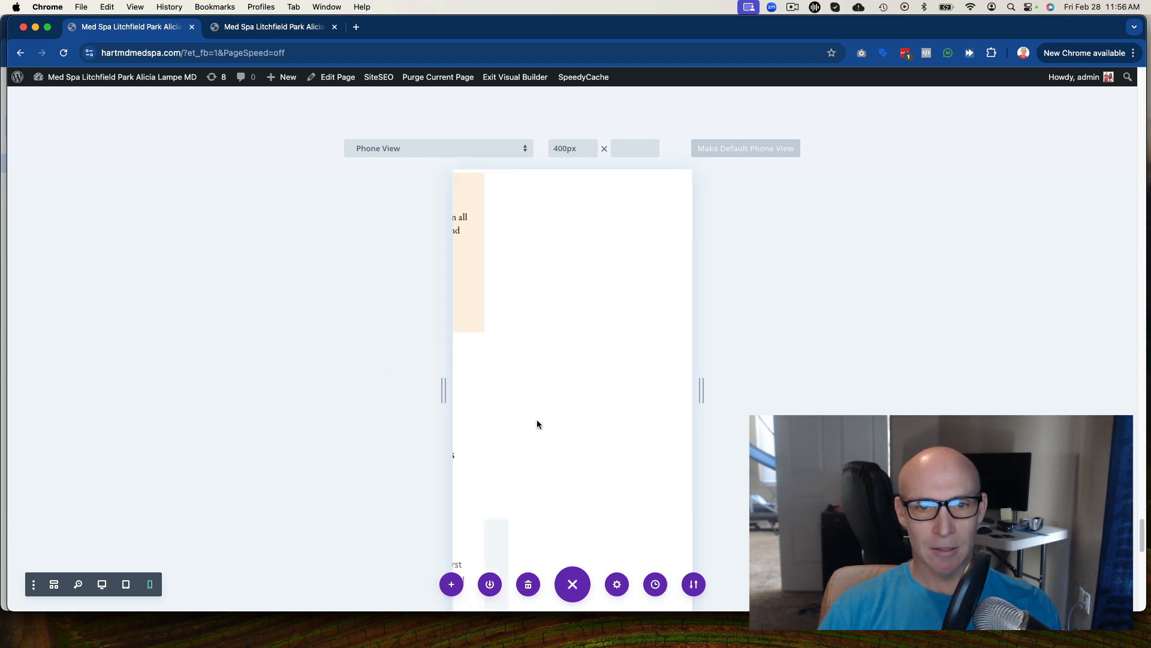
mouse_move(424, 387)
left_mouse_down()
mouse_move(406, 382)
mouse_move(419, 384)
left_mouse_up()
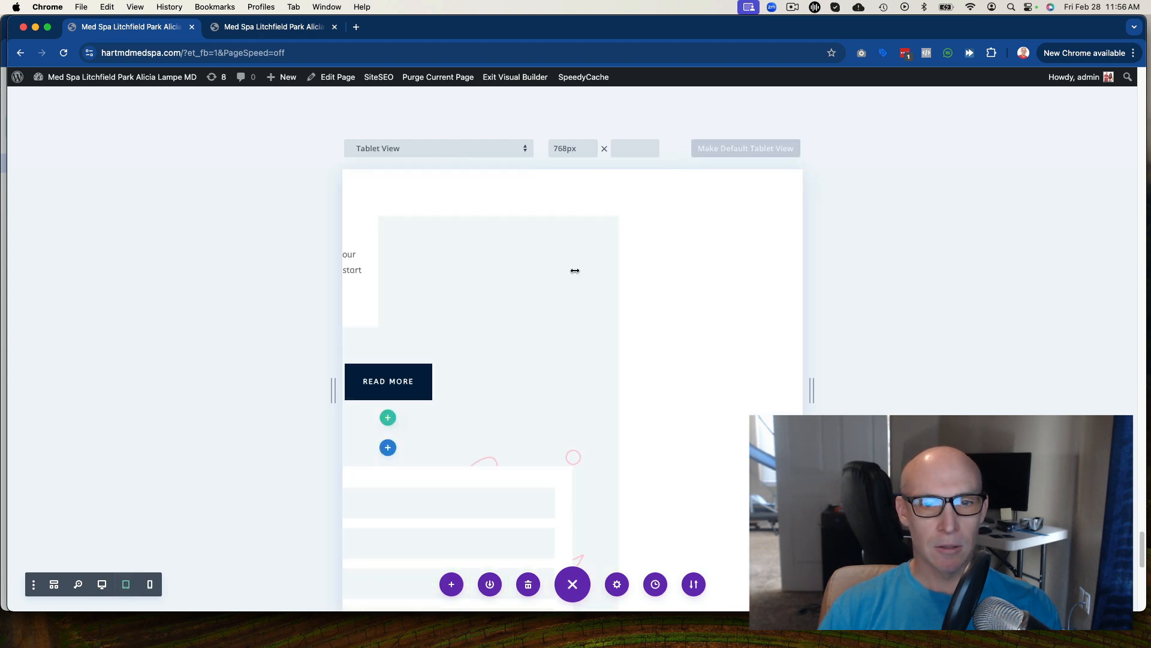
scroll(563, 331, "up", 20)
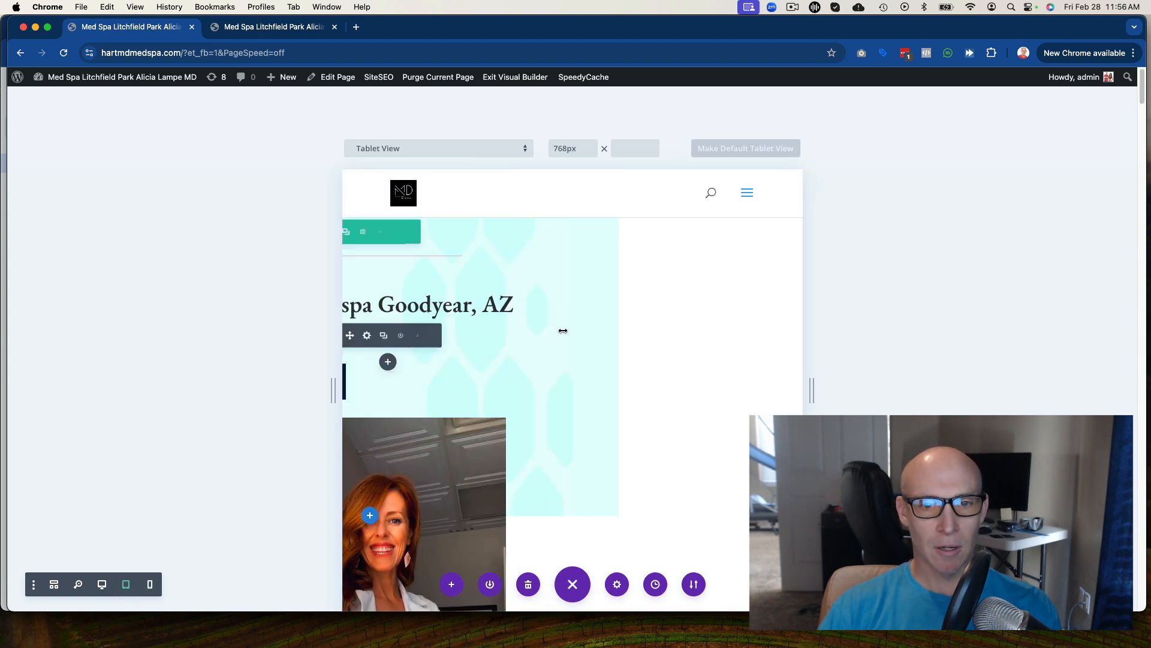
Return to the desktop preview and check which devices the first Schedule A Consultation section is disabled on
left_click(102, 585)
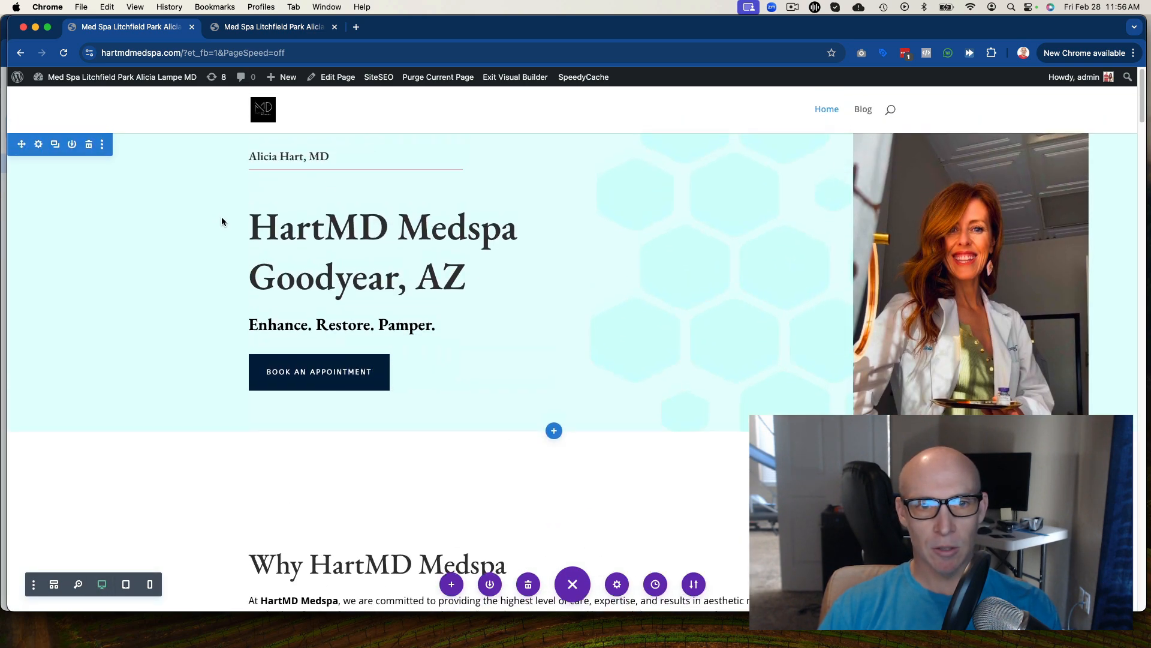
scroll(496, 316, "down", 20)
scroll(496, 316, "up", 20)
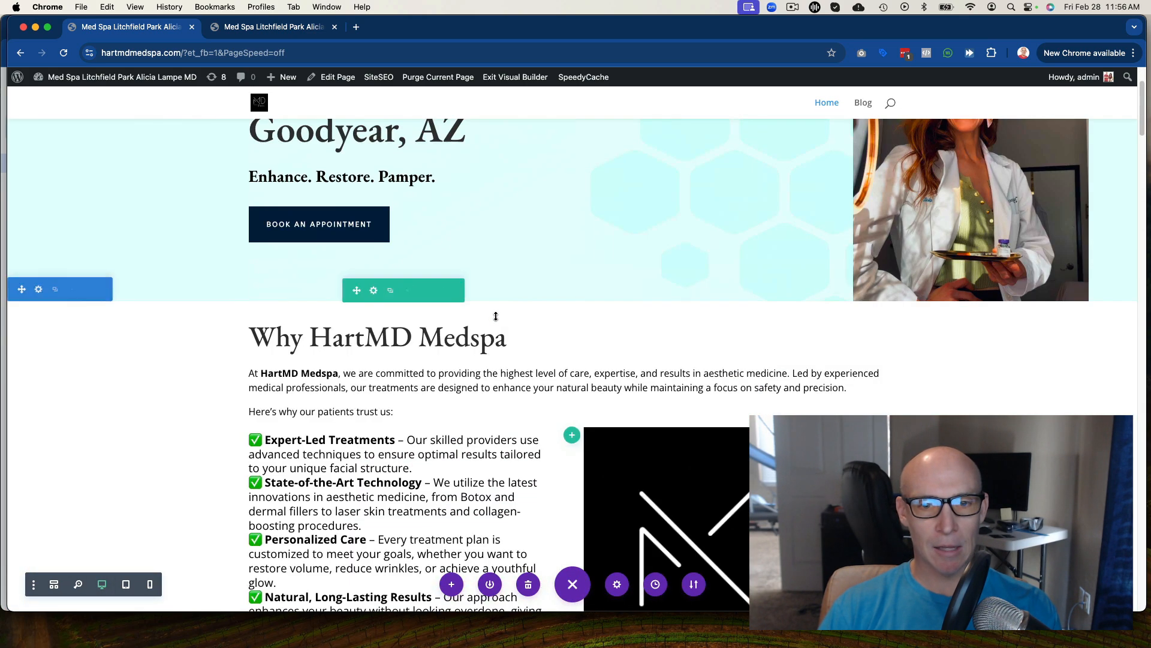
scroll(496, 316, "down", 15)
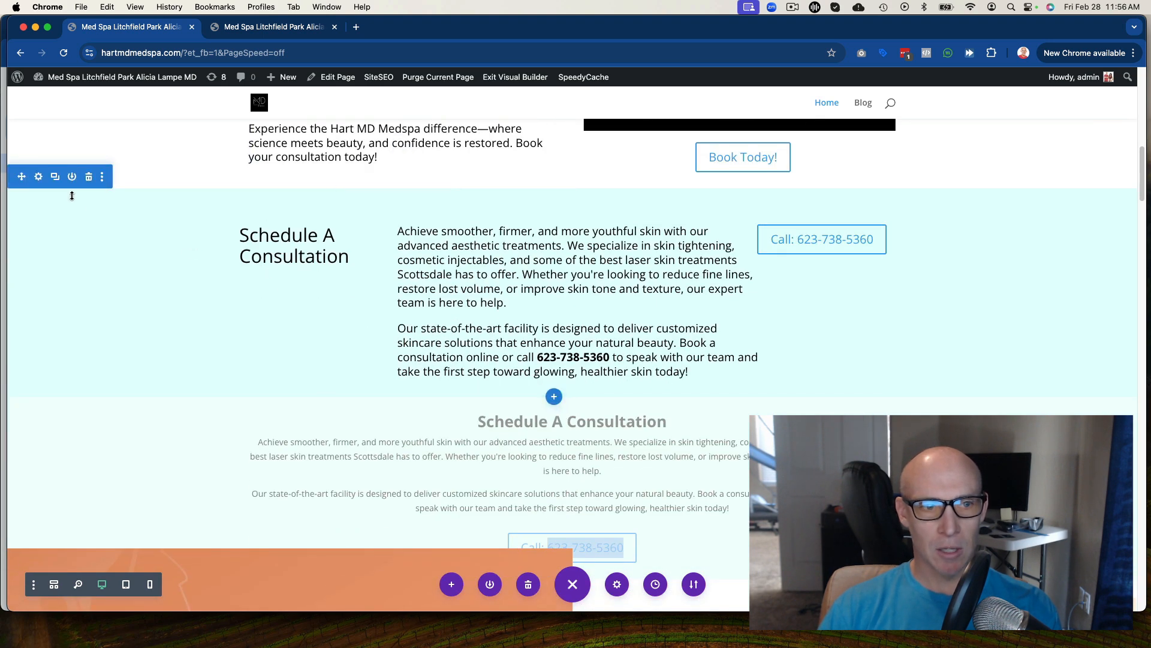
left_click(39, 178)
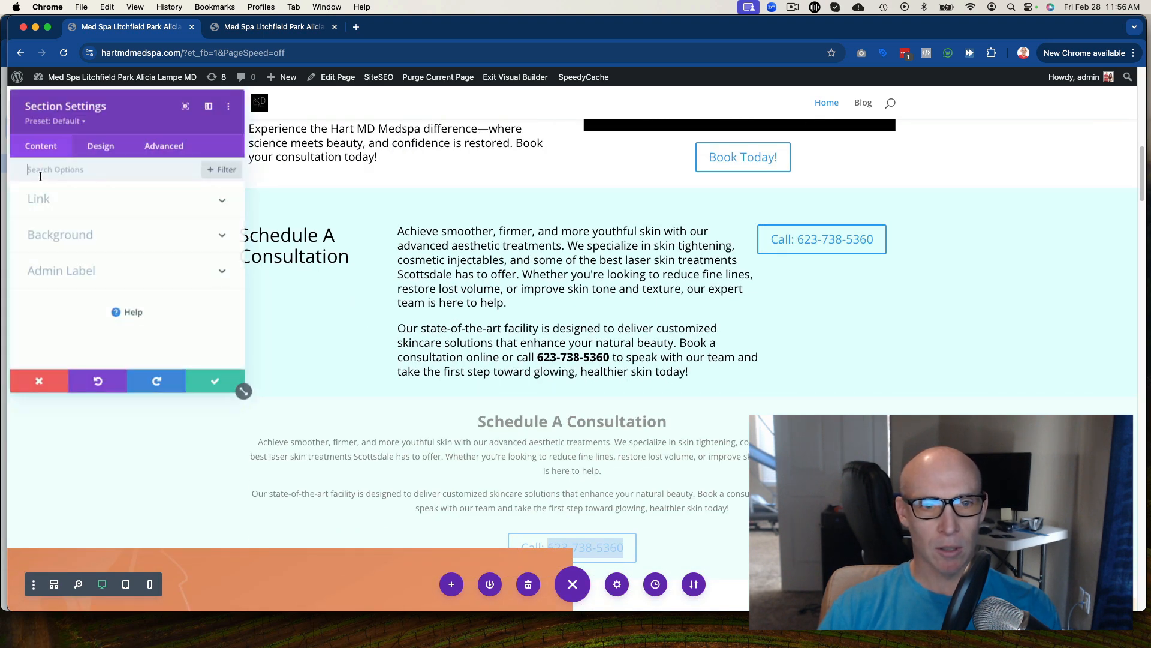
left_click(165, 145)
left_click(100, 312)
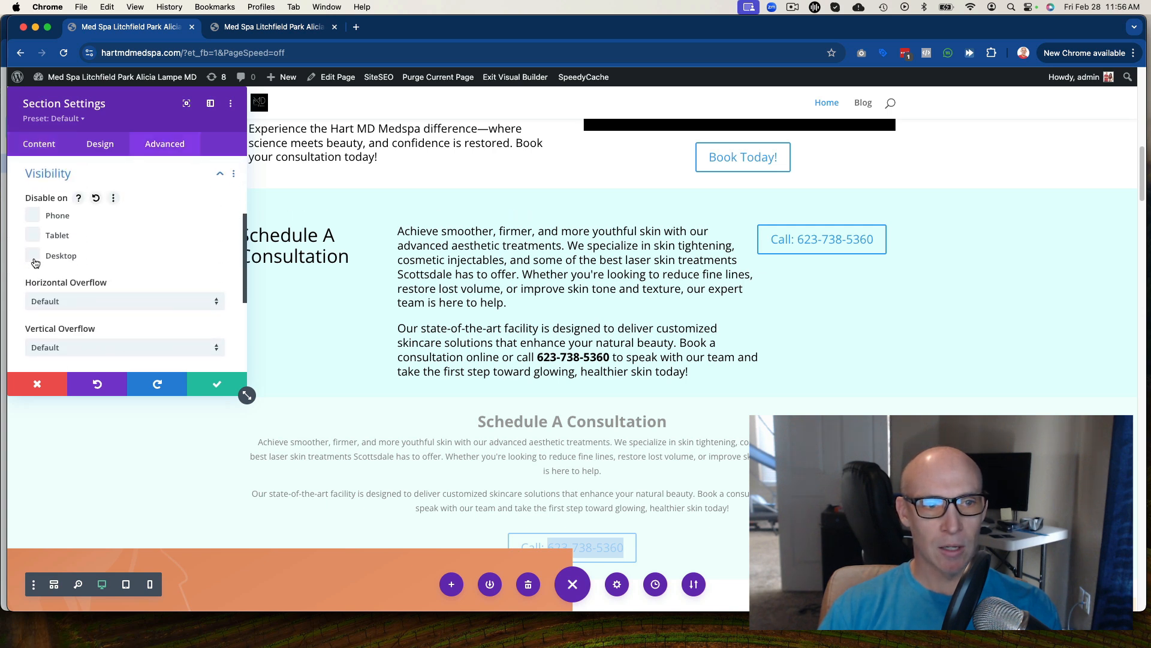
left_click(208, 383)
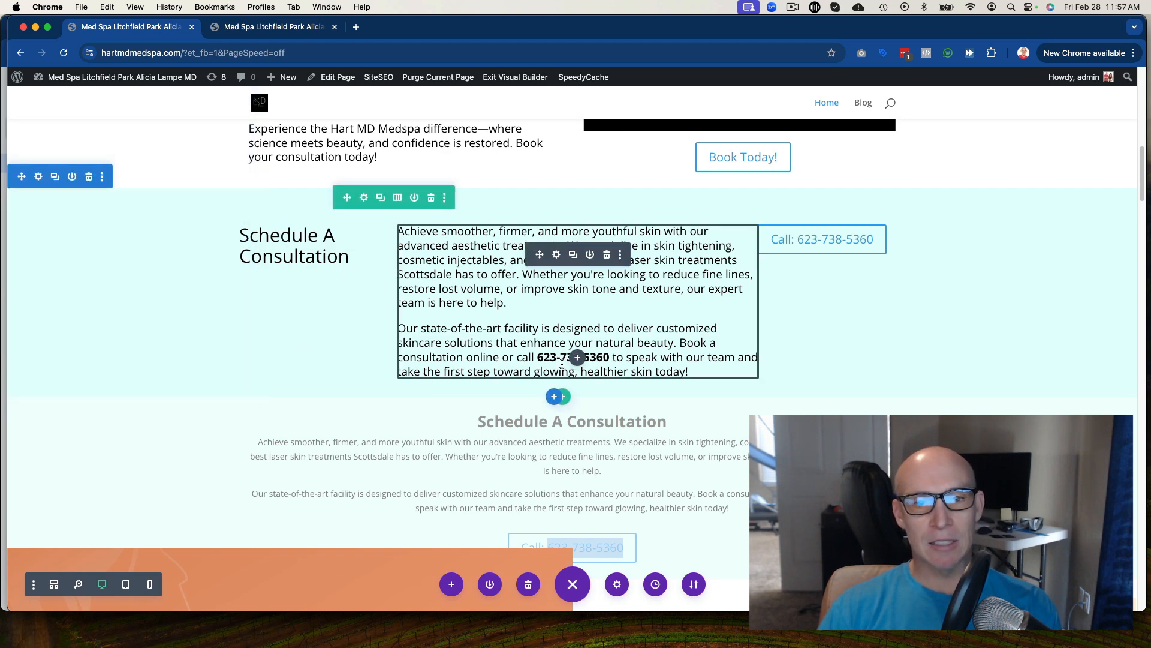
Insert a regular section with a one-column row and a Text module between the two Schedule A Consultation sections
scroll(384, 352, "down", 3)
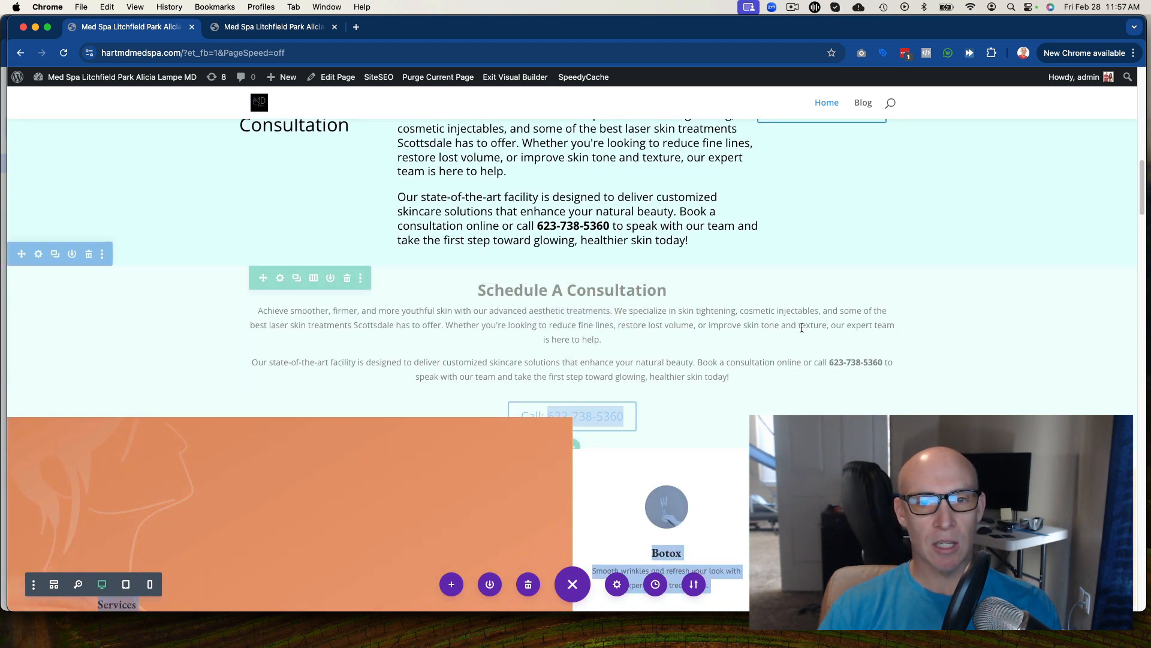
scroll(390, 300, "up", 3)
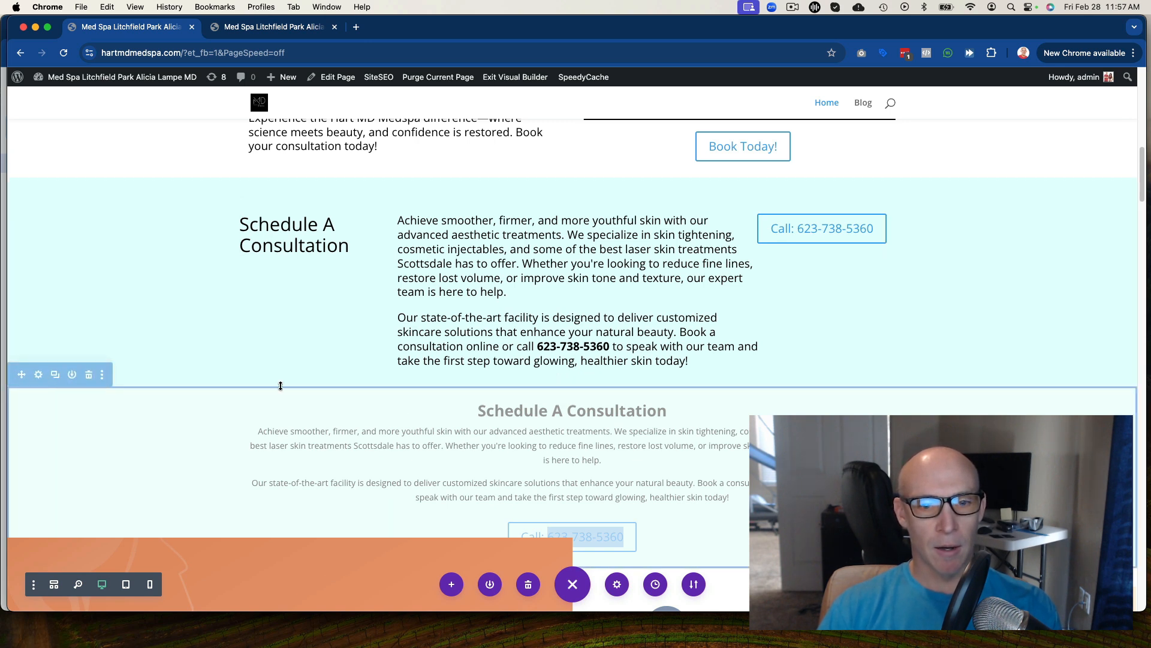
scroll(564, 420, "down", 1)
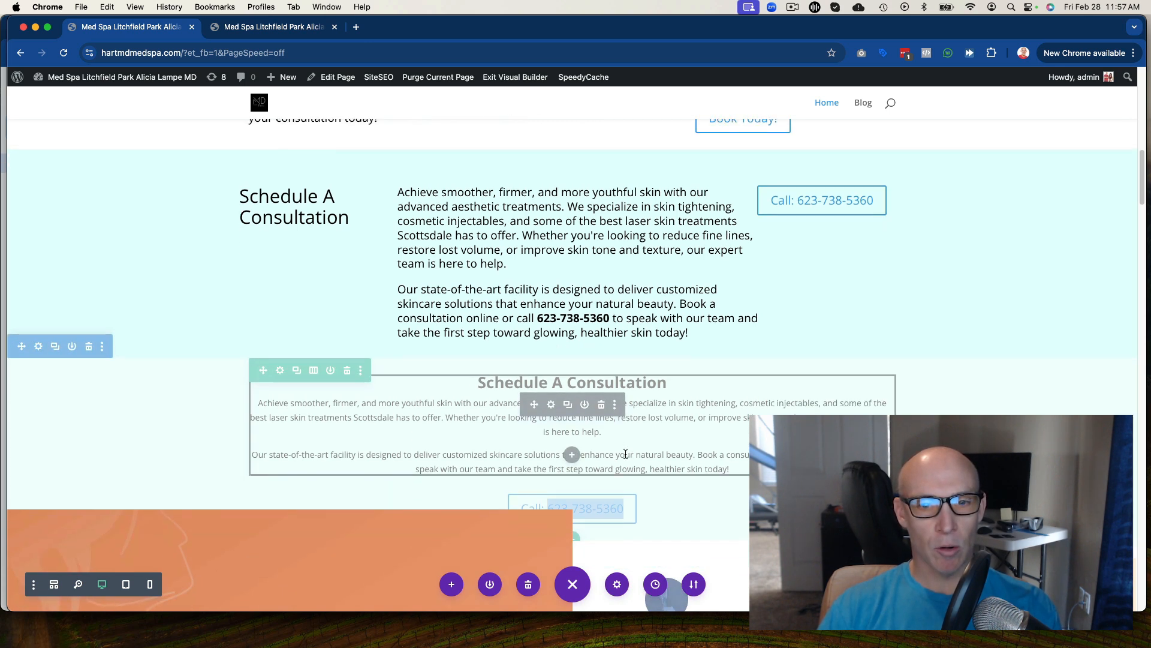
left_click(553, 358)
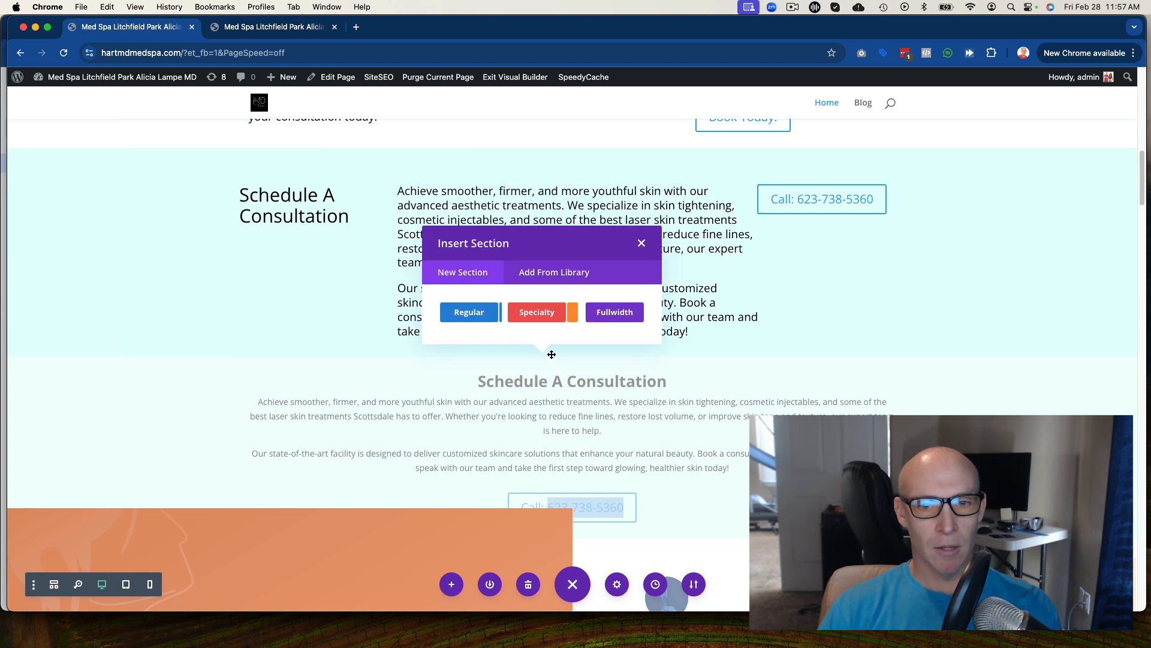
left_click(544, 316)
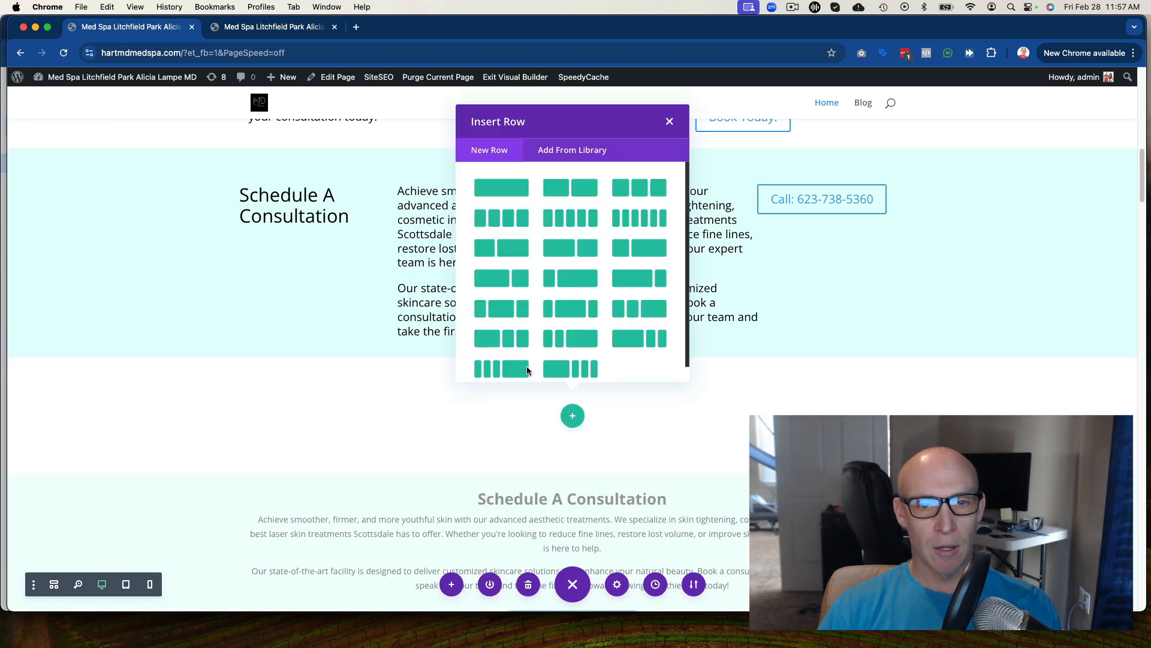
left_click(499, 191)
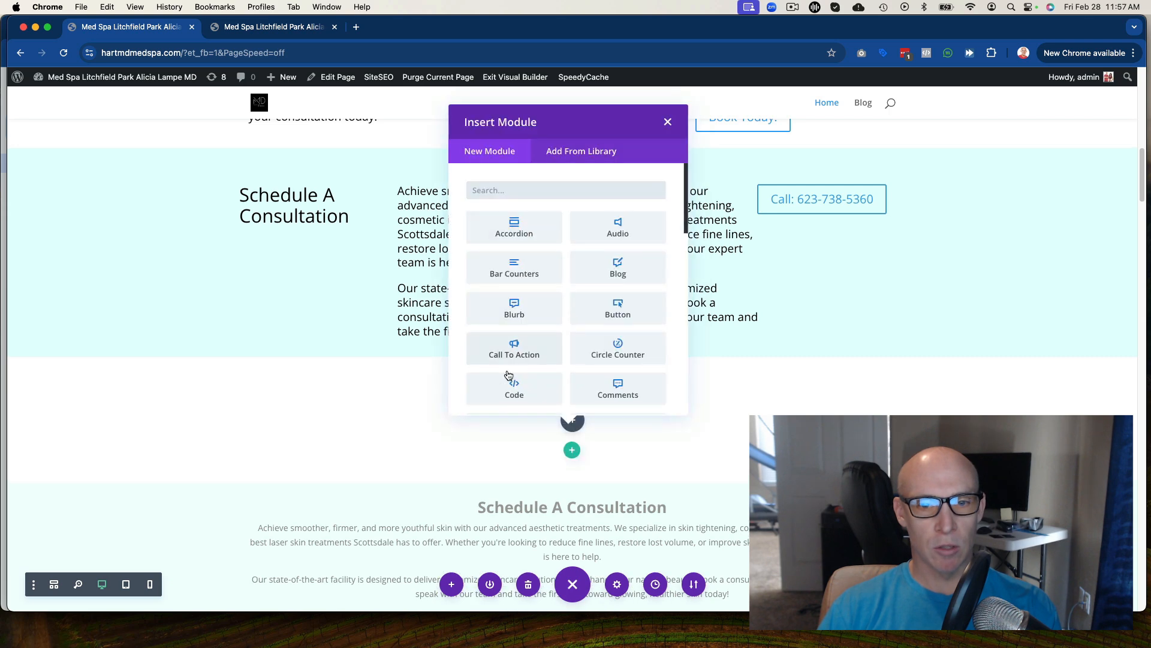
type("text")
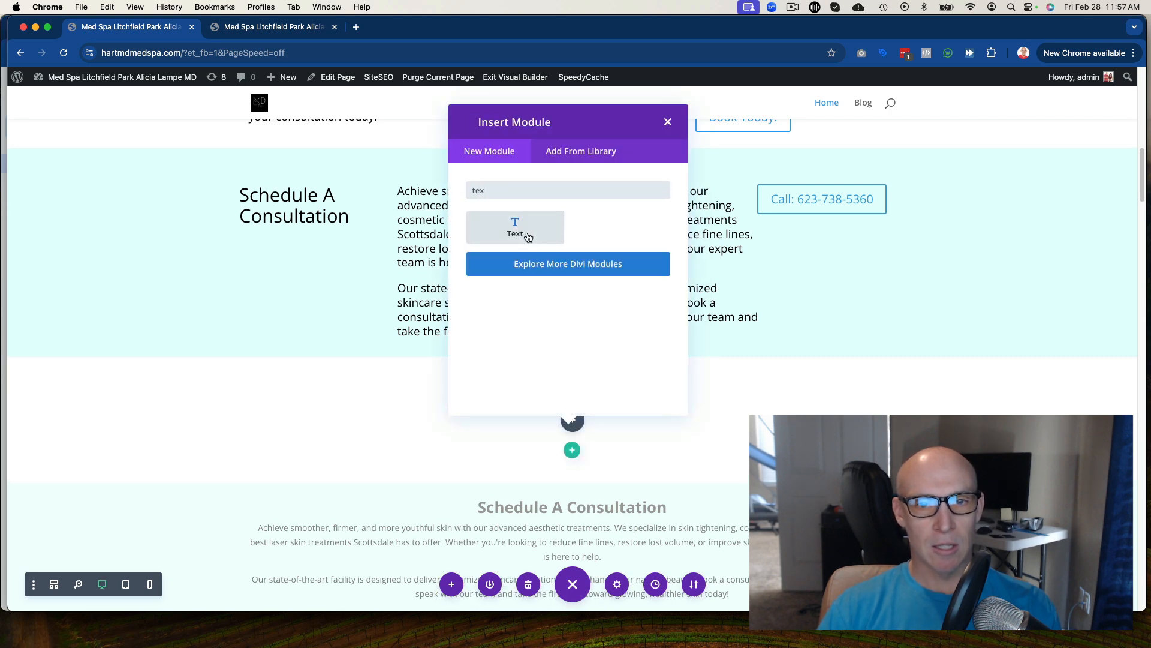
left_click(521, 231)
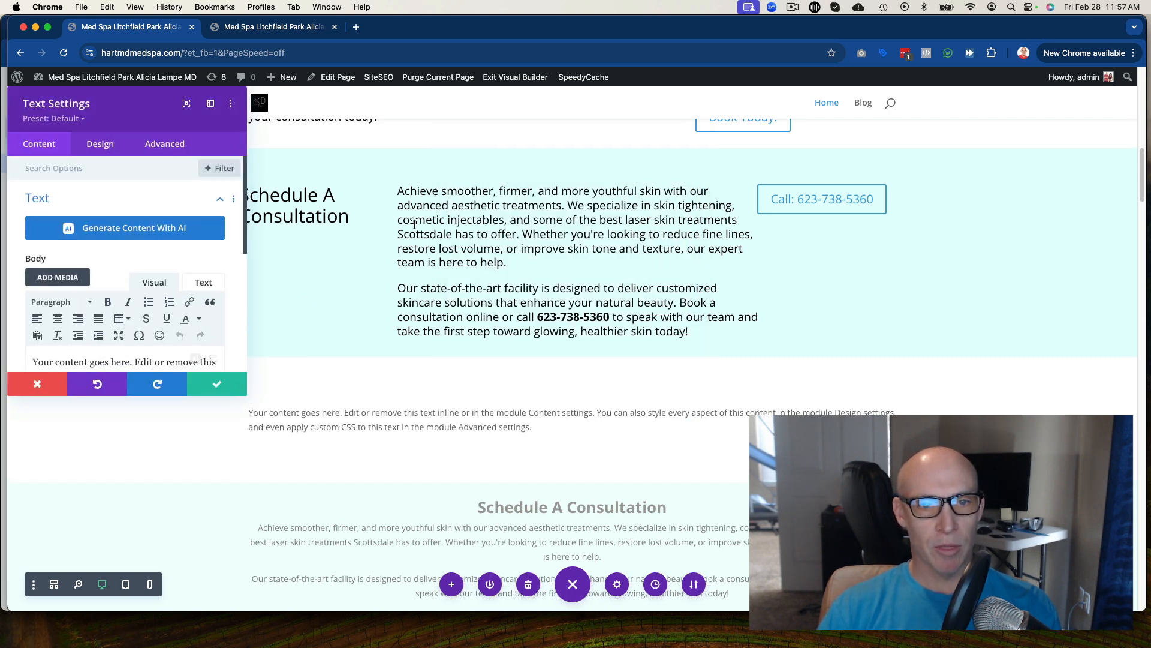
Try to replace the new Text module's placeholder with the consultation paragraphs copied from the section above
left_click_drag(395, 193, 688, 330)
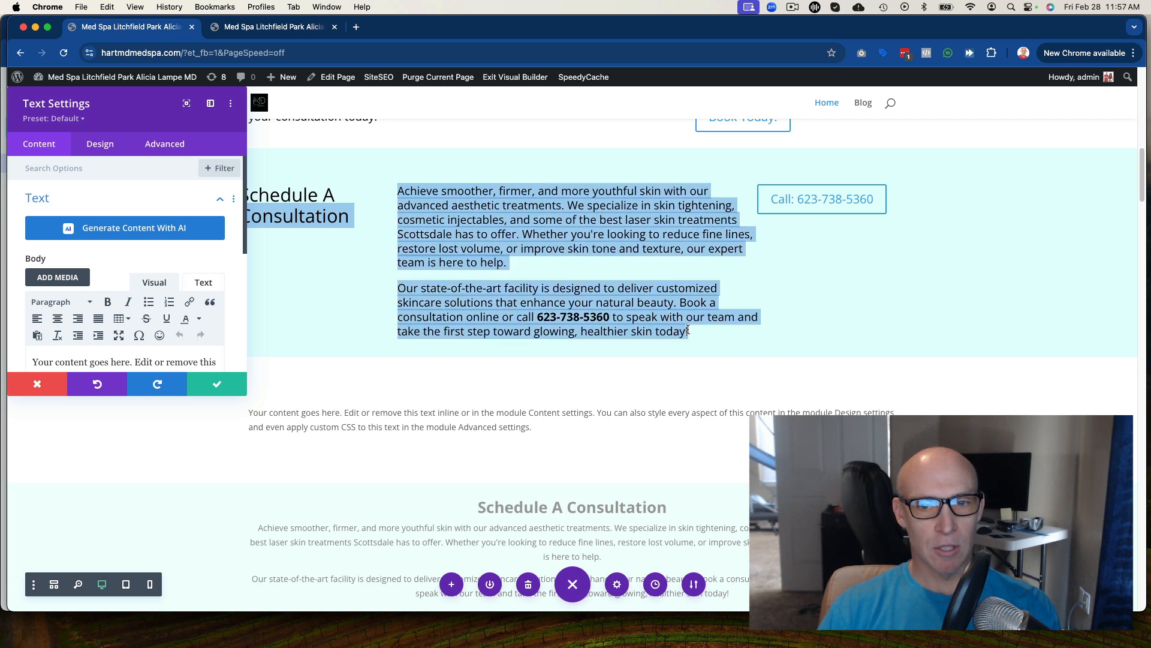
left_click(688, 329)
left_click(132, 362)
key("super+a")
key("super+v")
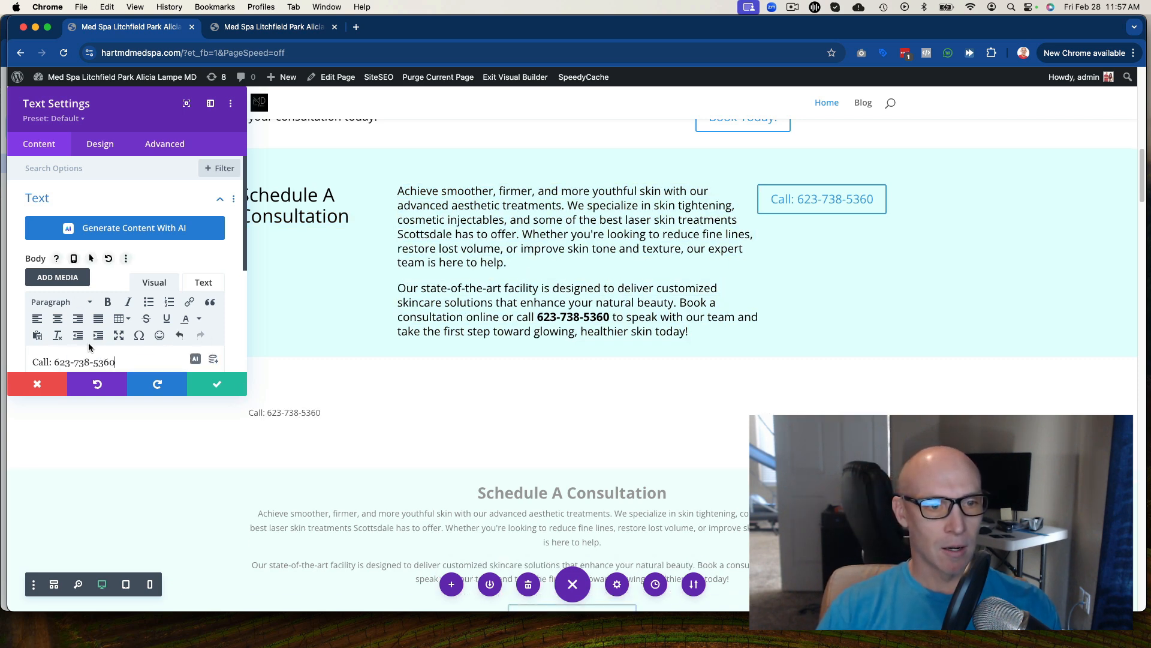
Replace the Text module's body with the "Schedule A Consultation" heading copied from the section above, and start a new line
left_click_drag(354, 215, 243, 192)
key("super+c")
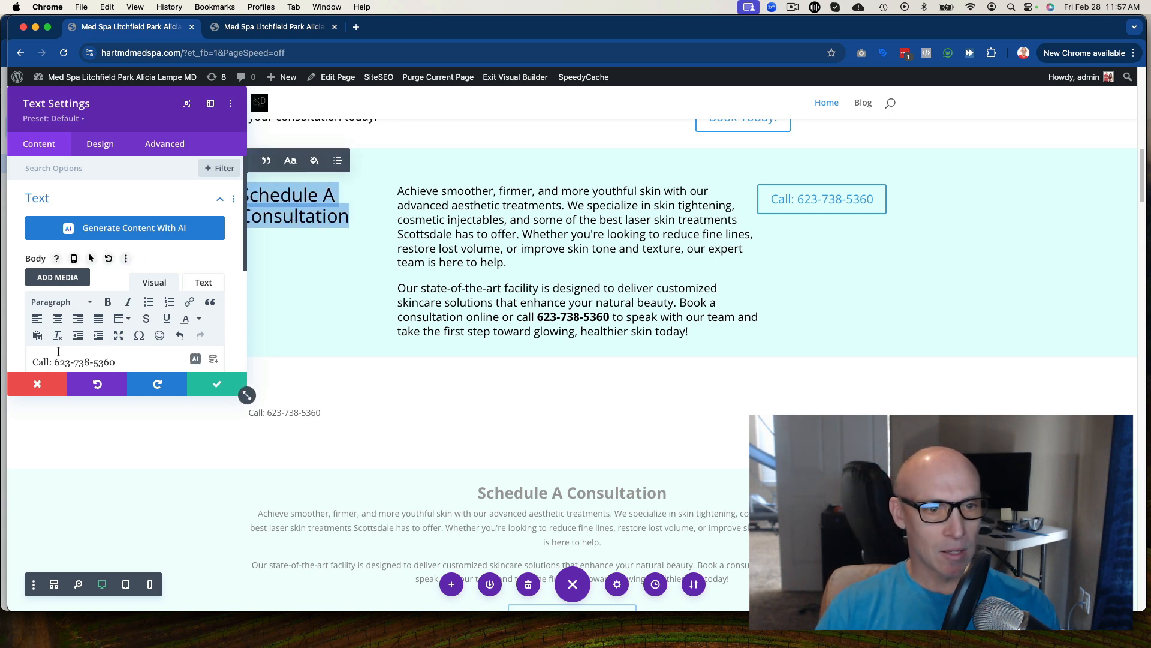
scroll(245, 259, "up", 3)
left_click_drag(244, 258, 237, 322)
left_click(128, 252)
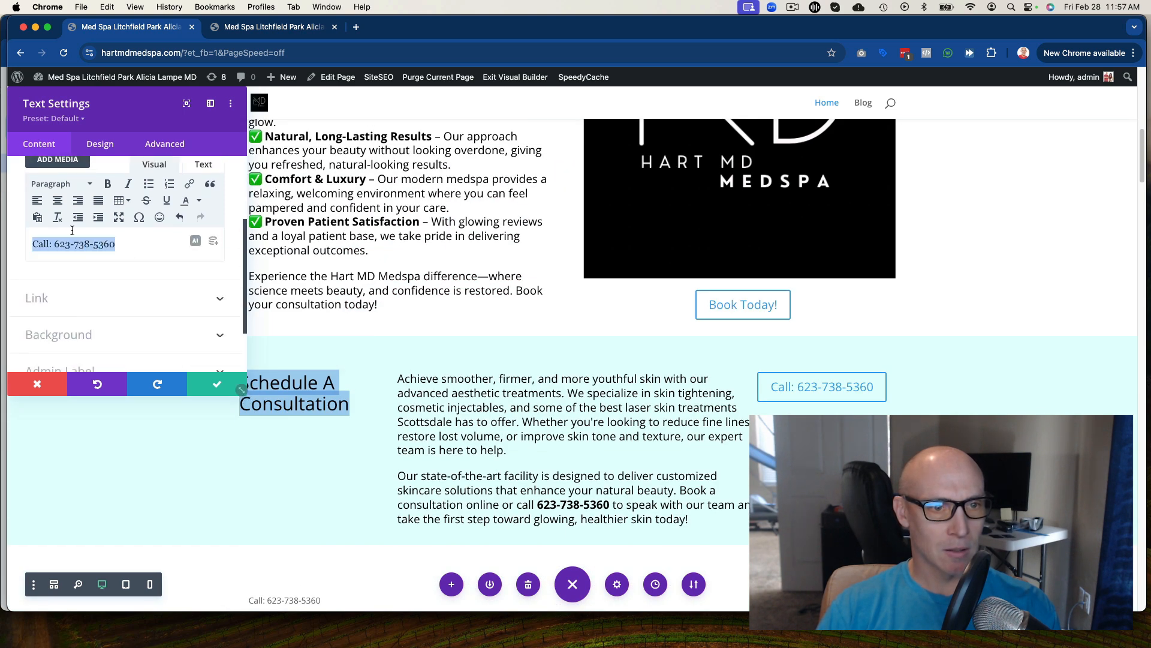
left_click(52, 241)
key("super+v")
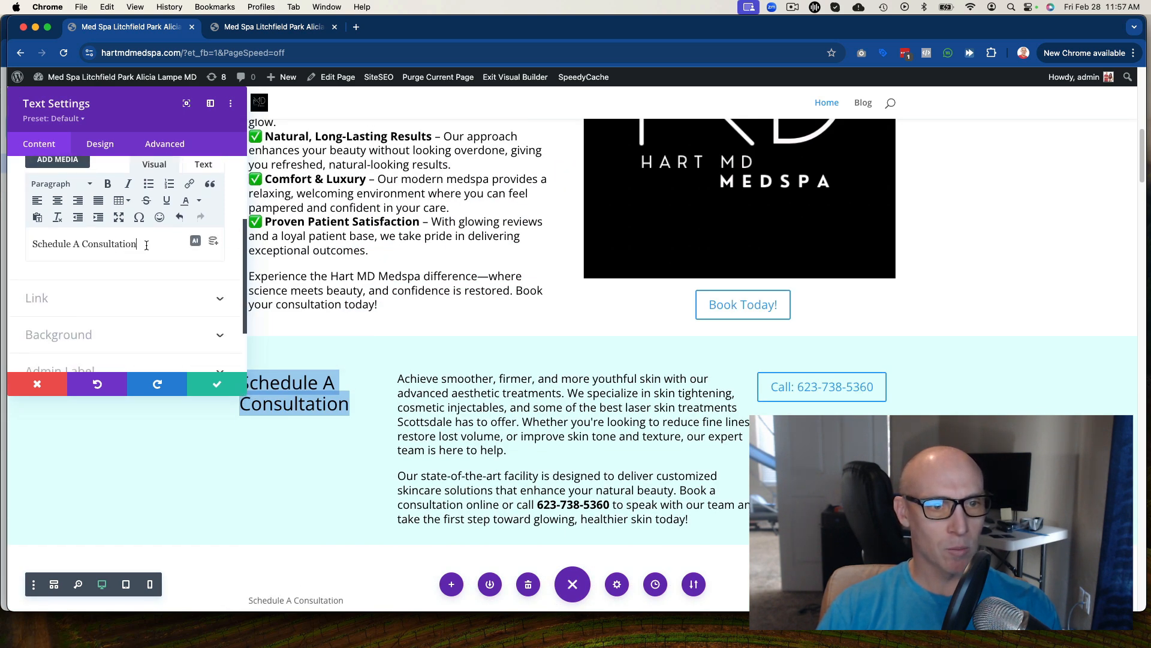
key("Return")
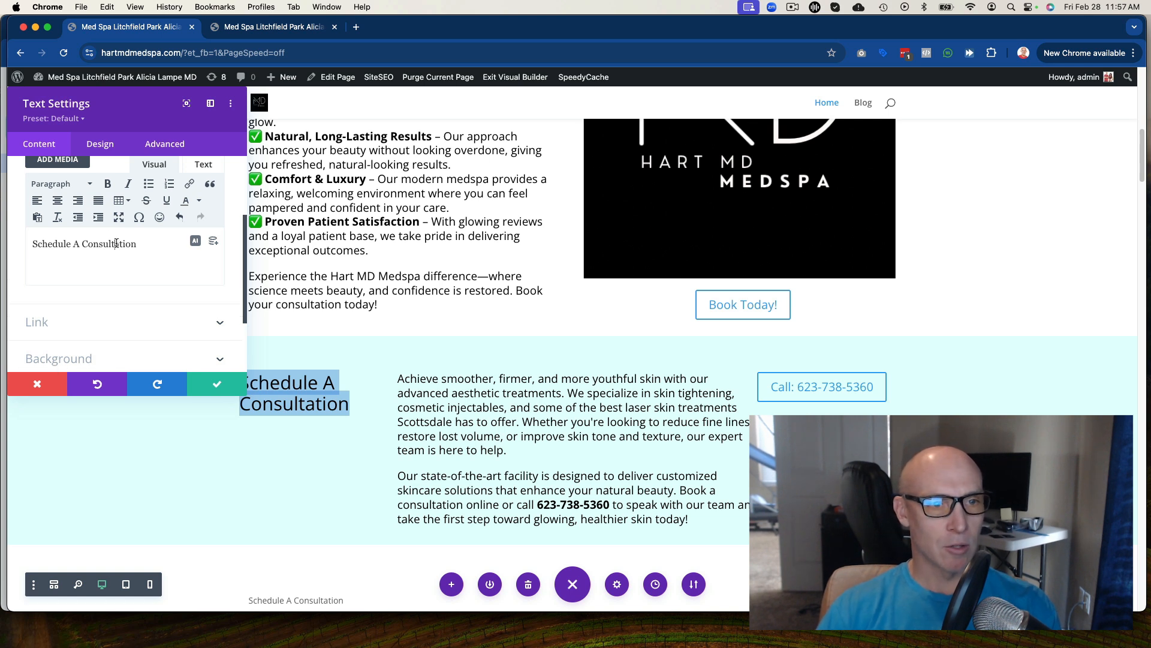
Format the Text module's "Schedule A Consultation" line as a bold, centered Heading 3, and place the cursor on the line below
left_click(91, 185)
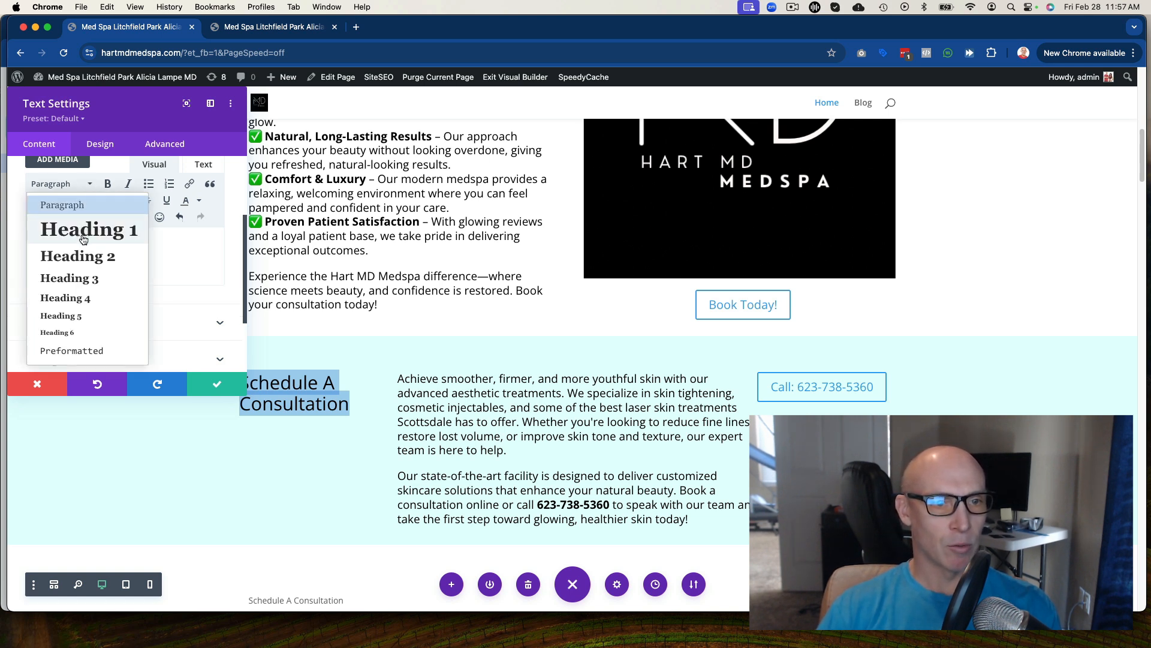
left_click(84, 278)
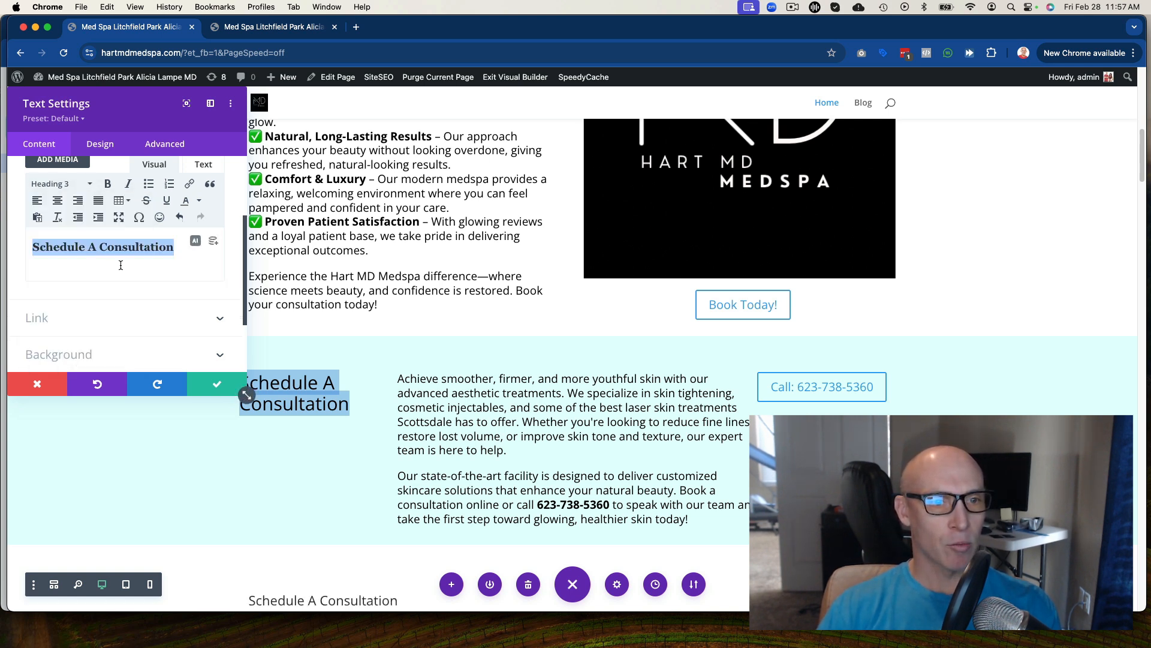
left_click(105, 185)
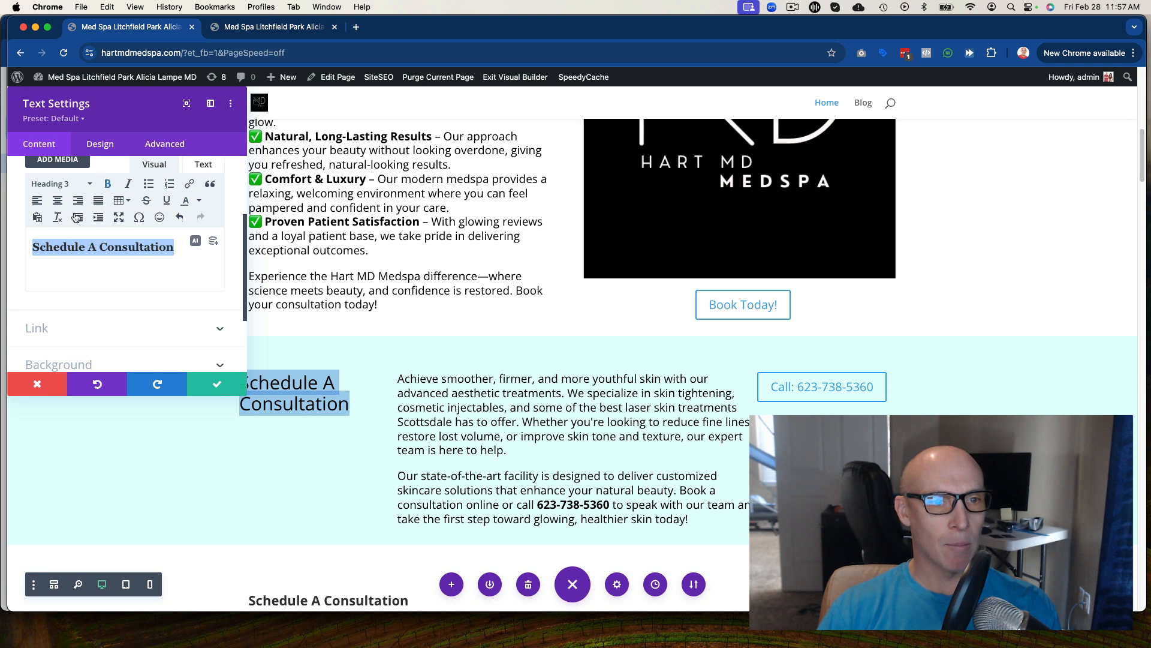
left_click(176, 245)
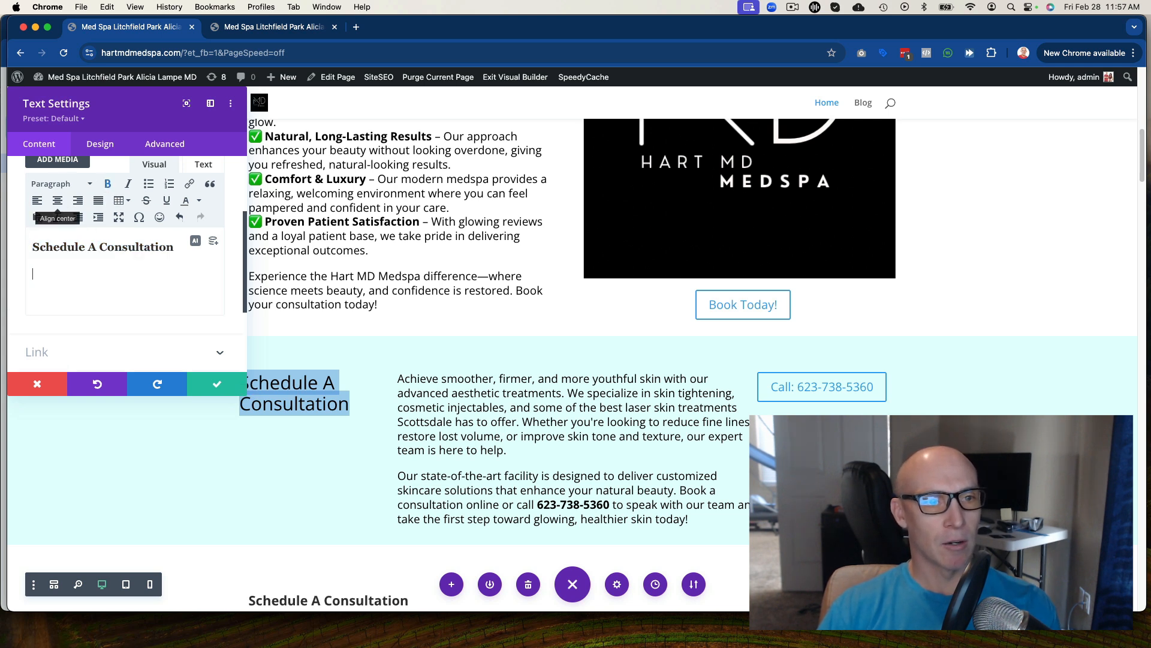
triple_click(70, 247)
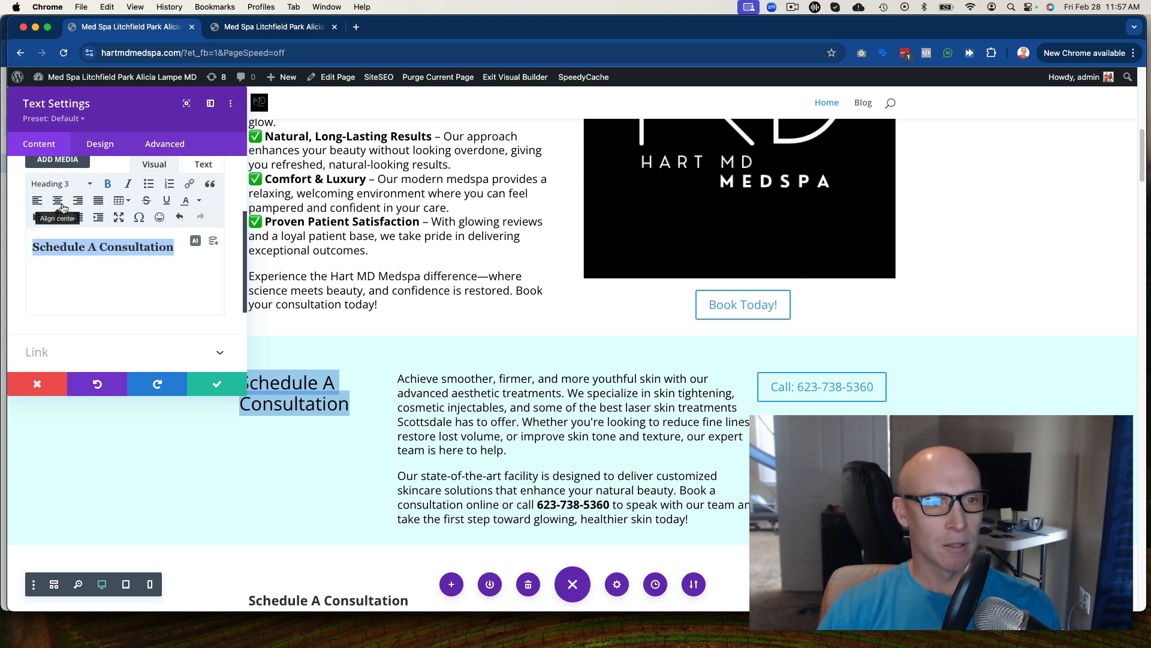
left_click(58, 200)
left_click(123, 271)
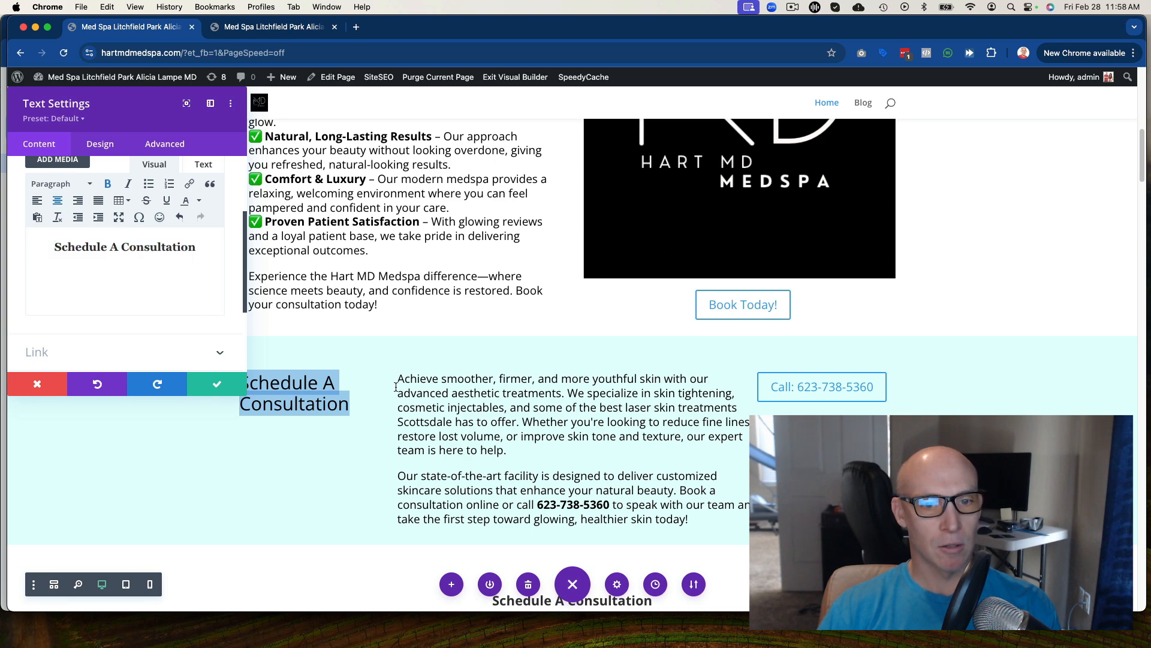
Copy the two consultation paragraphs from the section above into the Text module below its heading, and center them
mouse_move(397, 380)
left_mouse_down()
mouse_move(639, 530)
mouse_move(685, 528)
mouse_move(689, 520)
mouse_move(420, 376)
mouse_move(397, 378)
left_mouse_up()
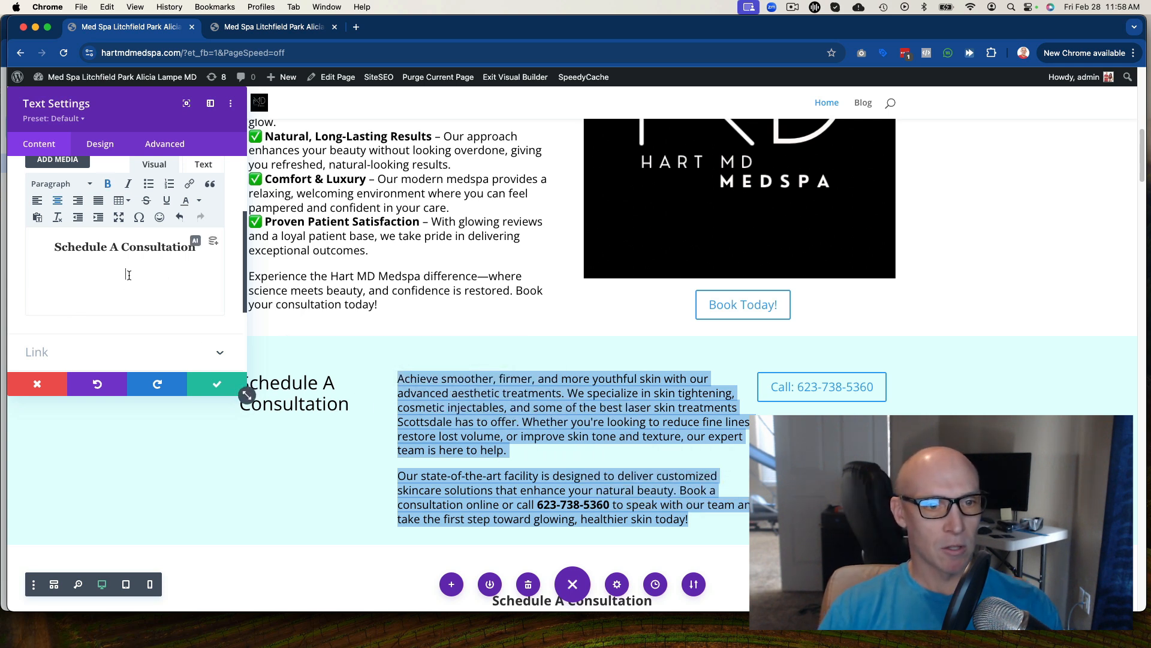
key("super+v")
left_click_drag(35, 273, 206, 367)
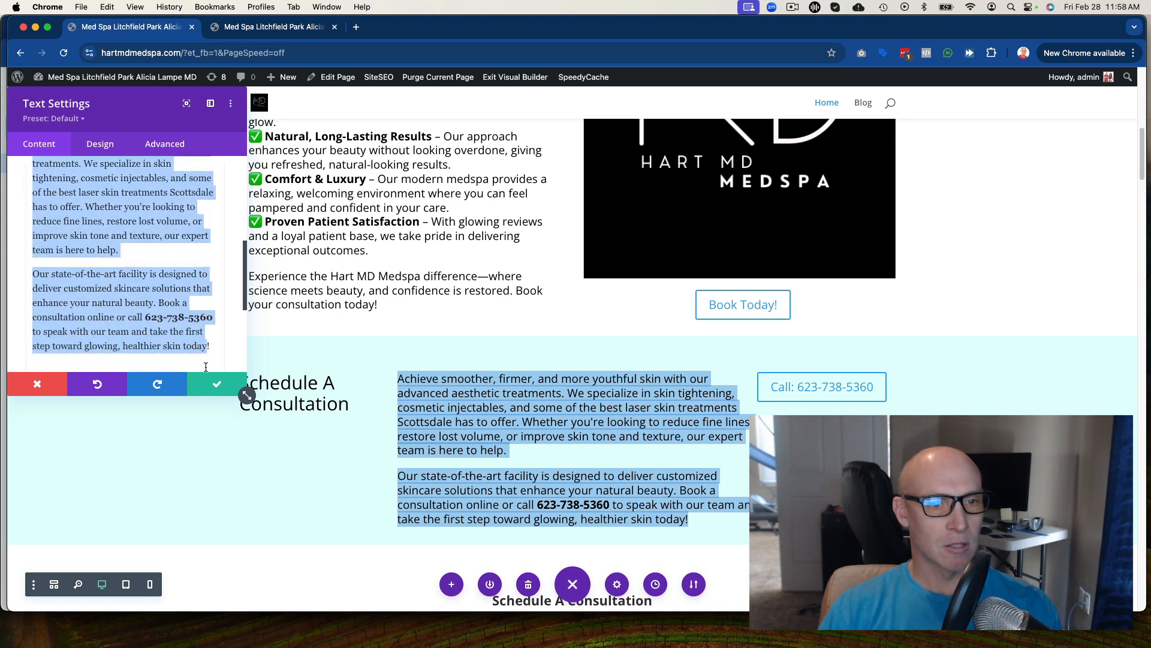
scroll(120, 270, "up", 10)
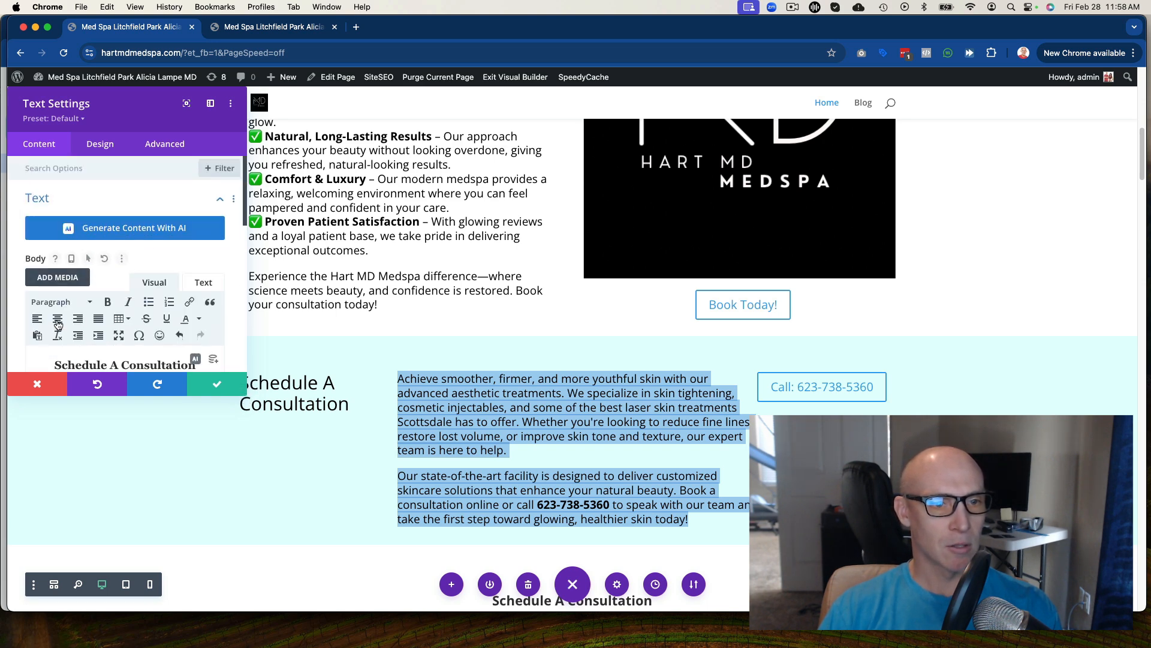
Set the Text module's body text color to black and save the module
left_click(101, 144)
left_click(101, 201)
scroll(117, 264, "down", 3)
left_click(70, 262)
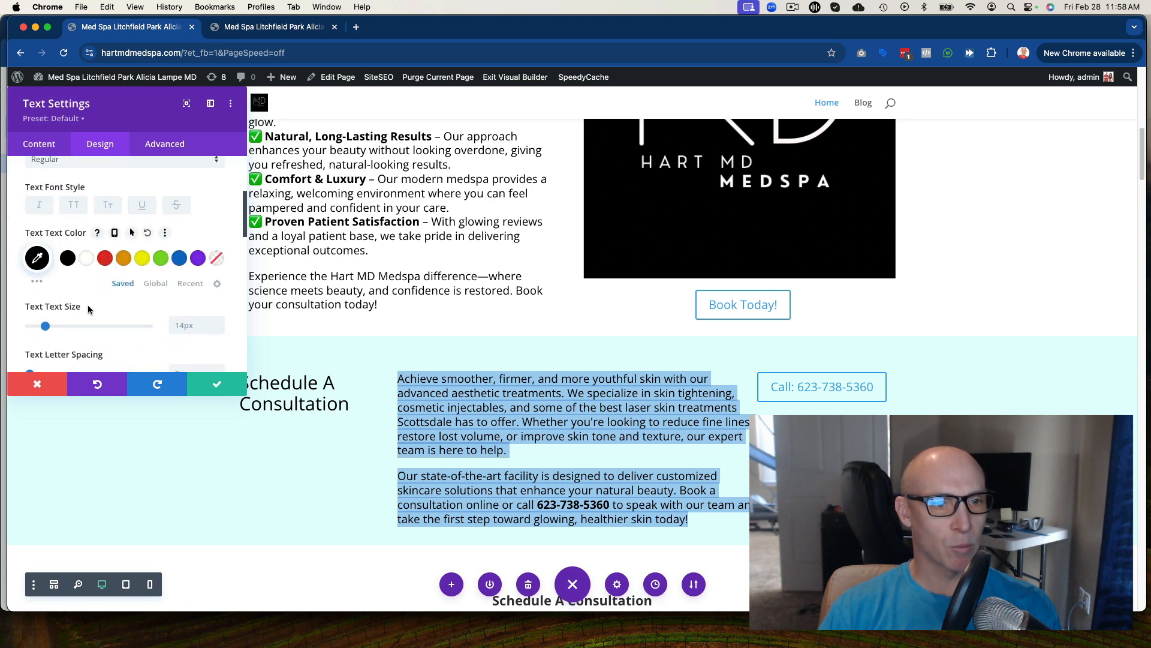
scroll(143, 298, "down", 3)
left_click(214, 389)
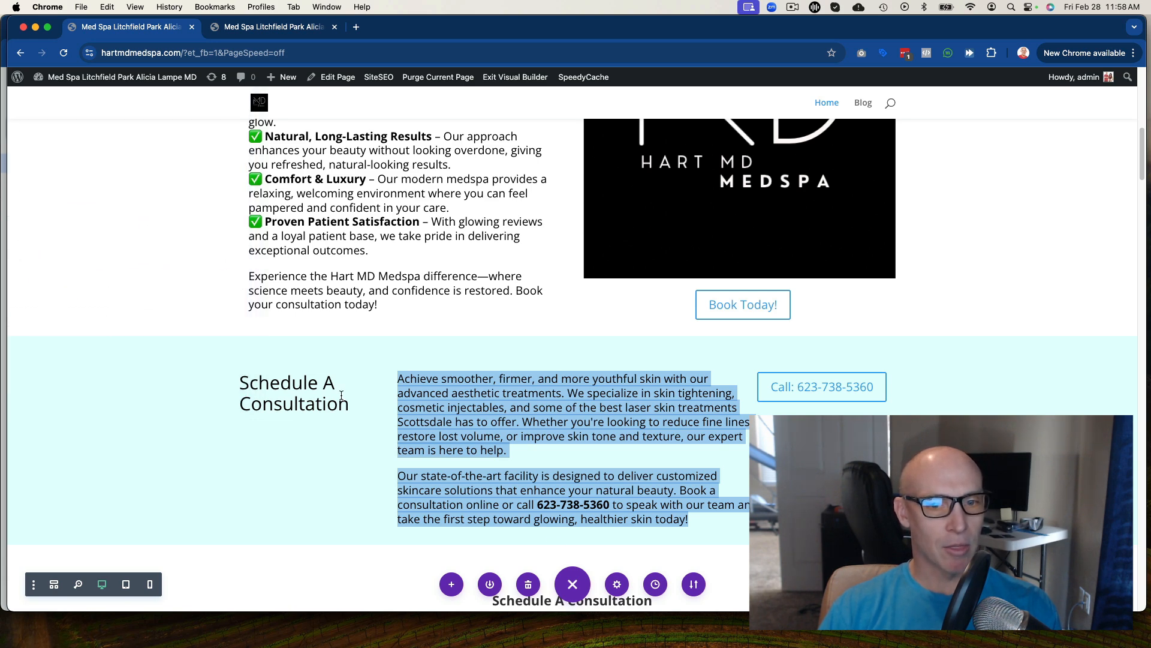
Add a Button module below the new Text module and save it with its default settings
scroll(472, 374, "down", 3)
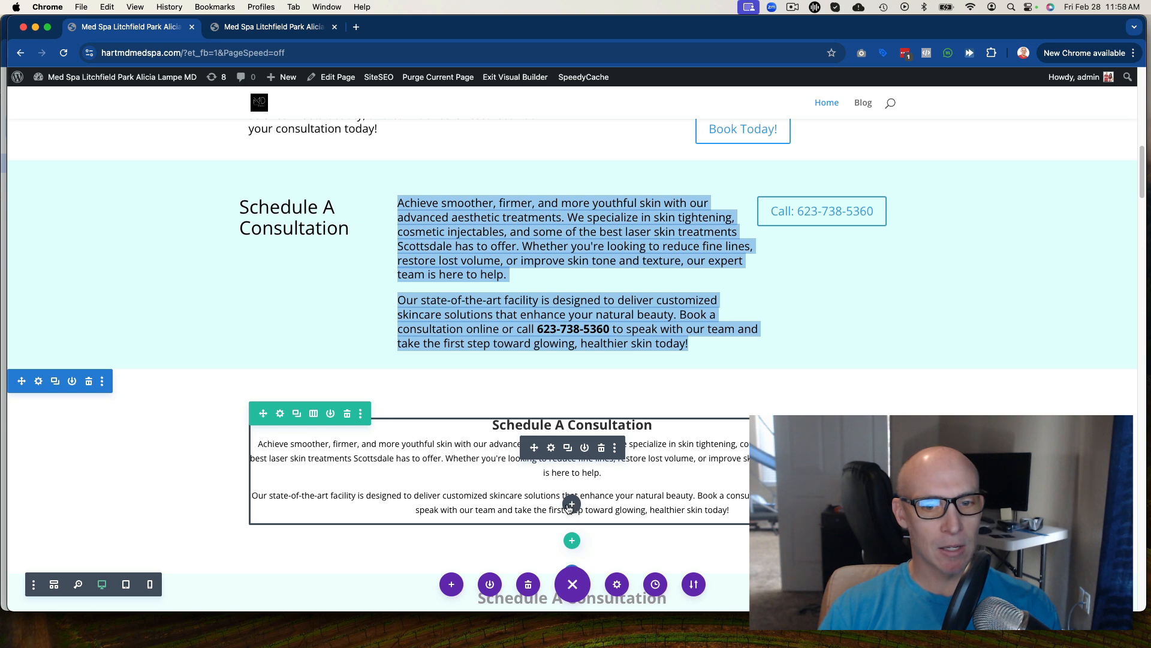
left_click(572, 504)
type("b")
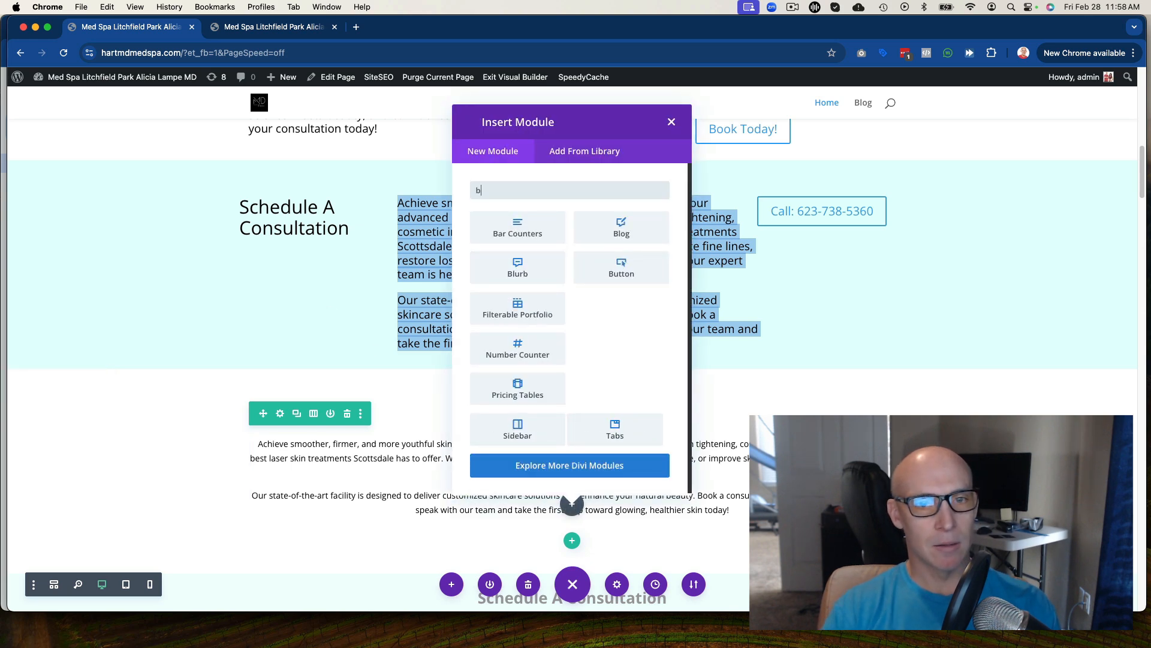
type("ut")
left_click(499, 233)
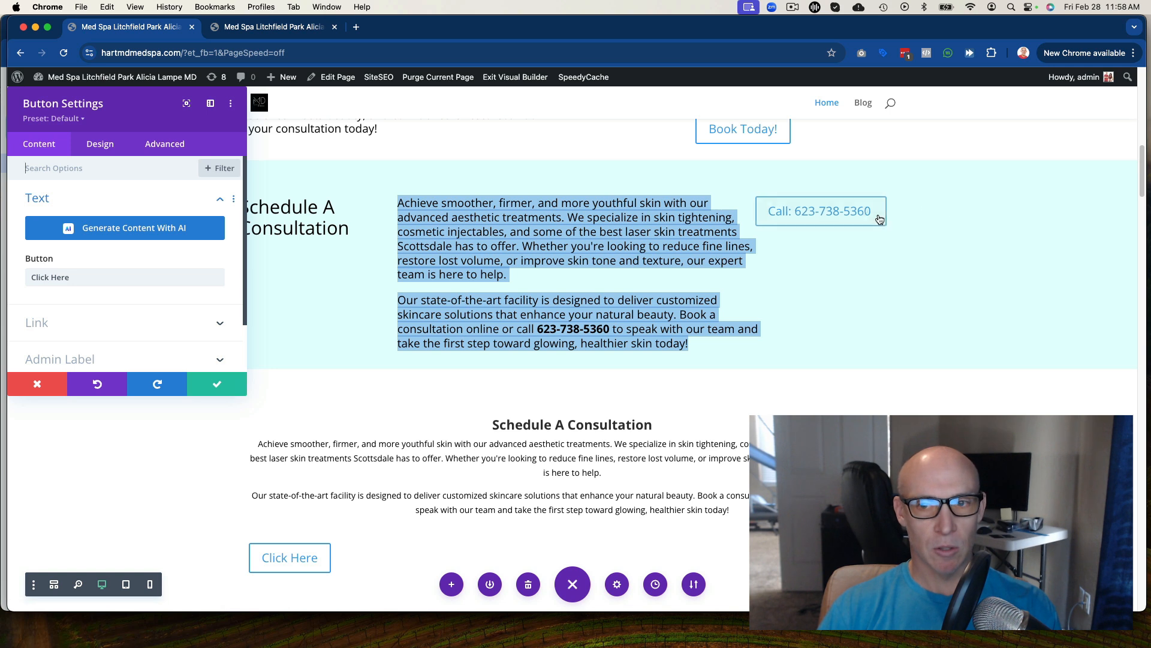
left_click(217, 384)
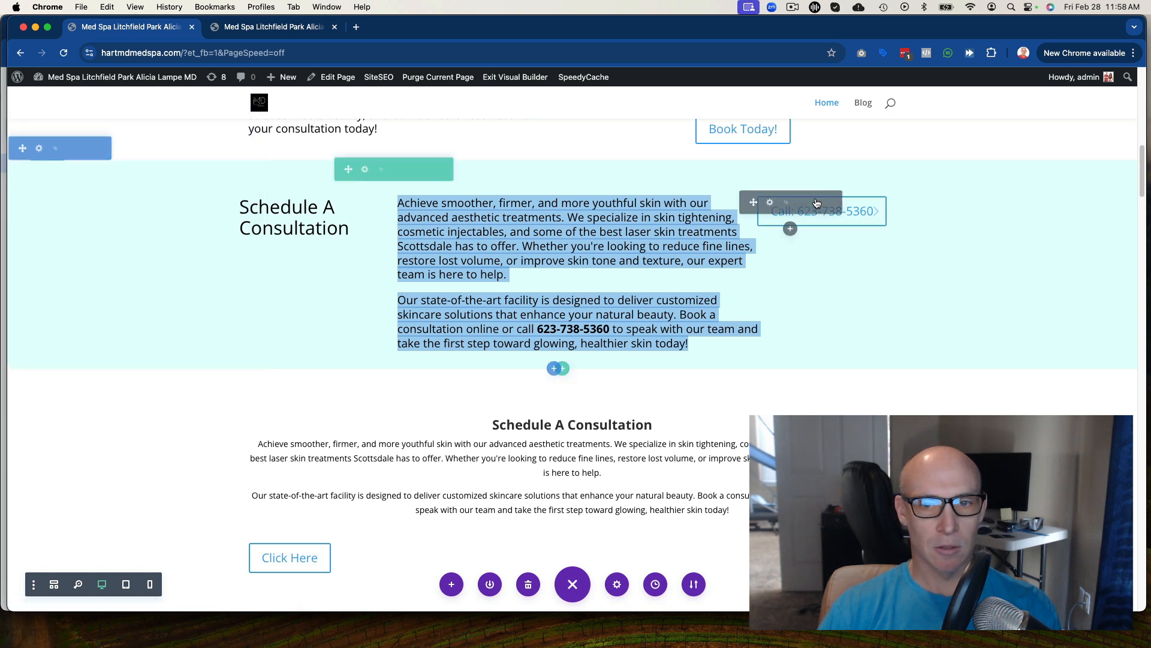
Replace the new button's label with the call label copied from the button in the section above
left_click(770, 203)
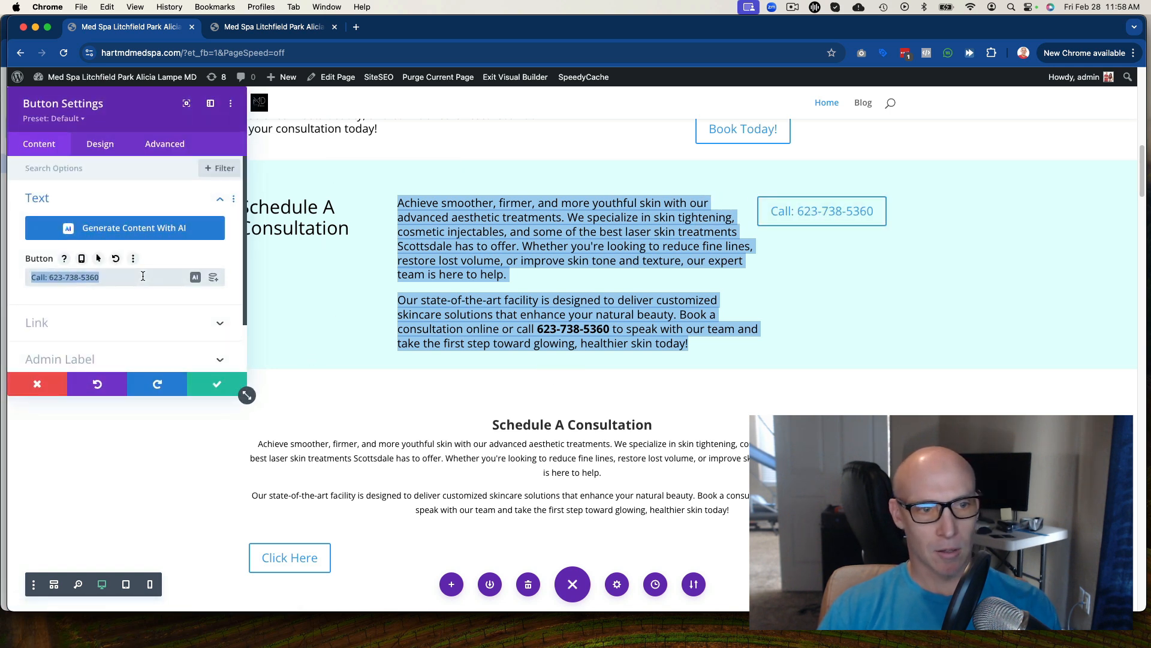
key("super+c")
left_click(206, 385)
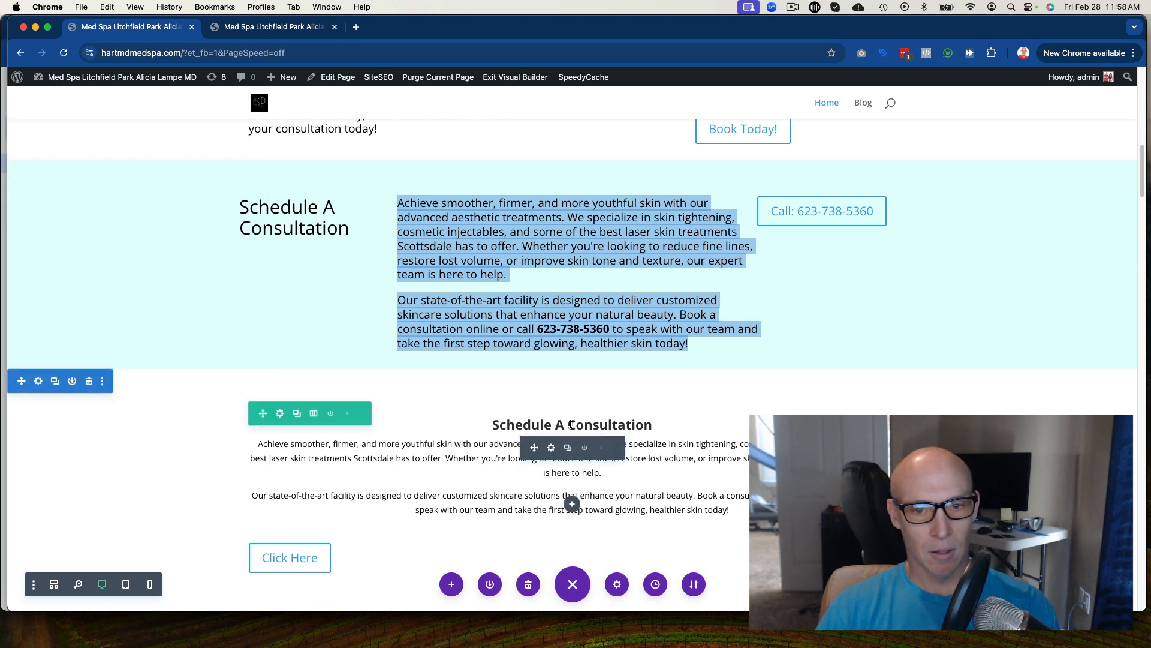
scroll(567, 426, "down", 3)
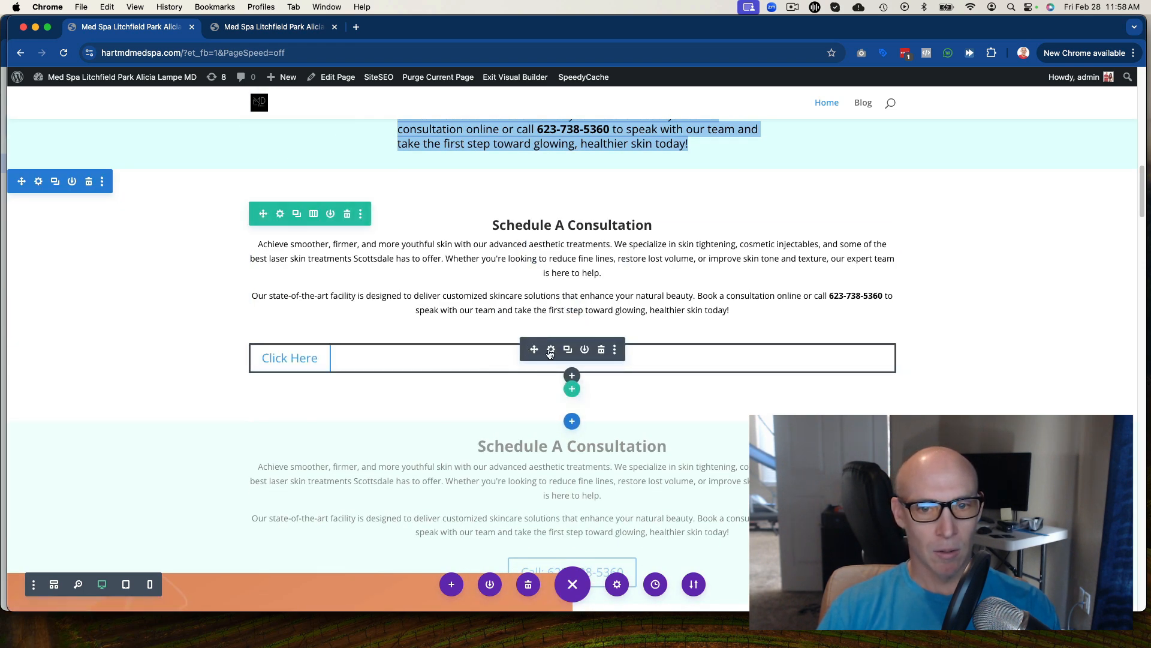
left_click(551, 350)
triple_click(158, 276)
key("super+v")
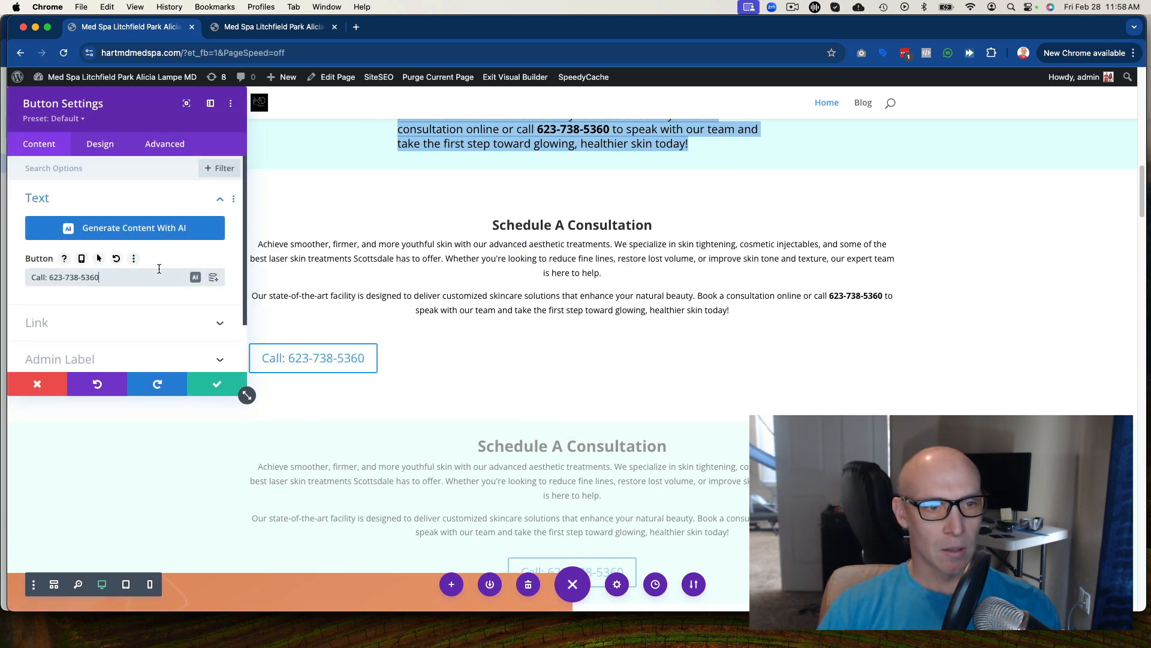
Center-align the new button, save it, and reduce the gap between the Text module and the button
left_click(97, 147)
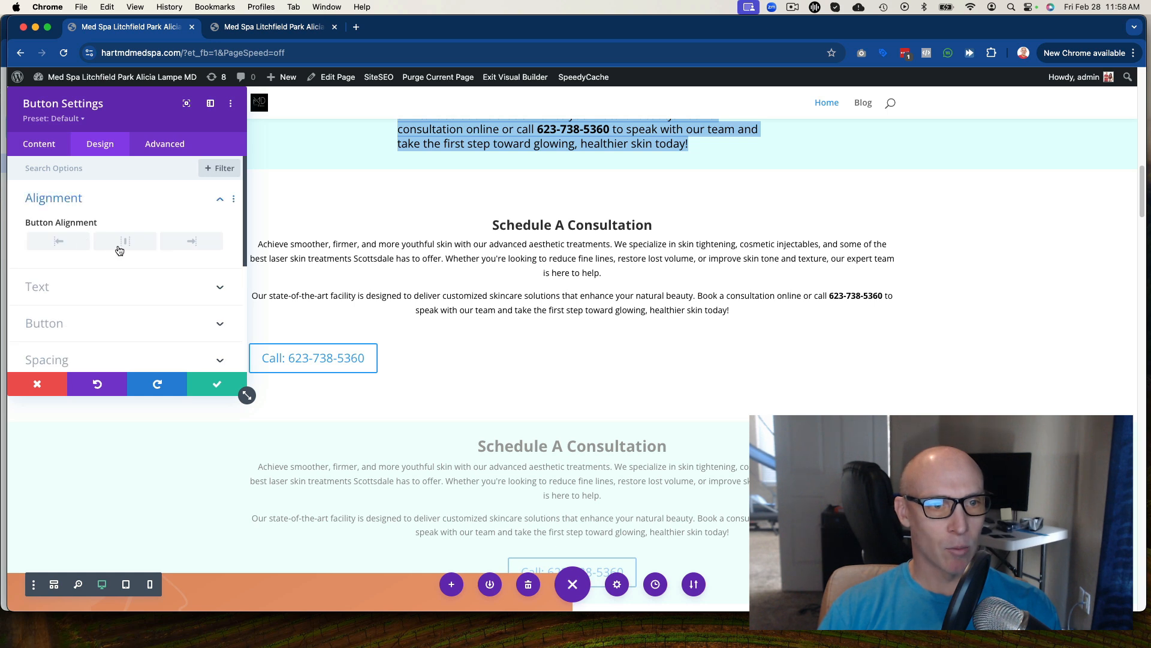
left_click(123, 242)
left_click(217, 387)
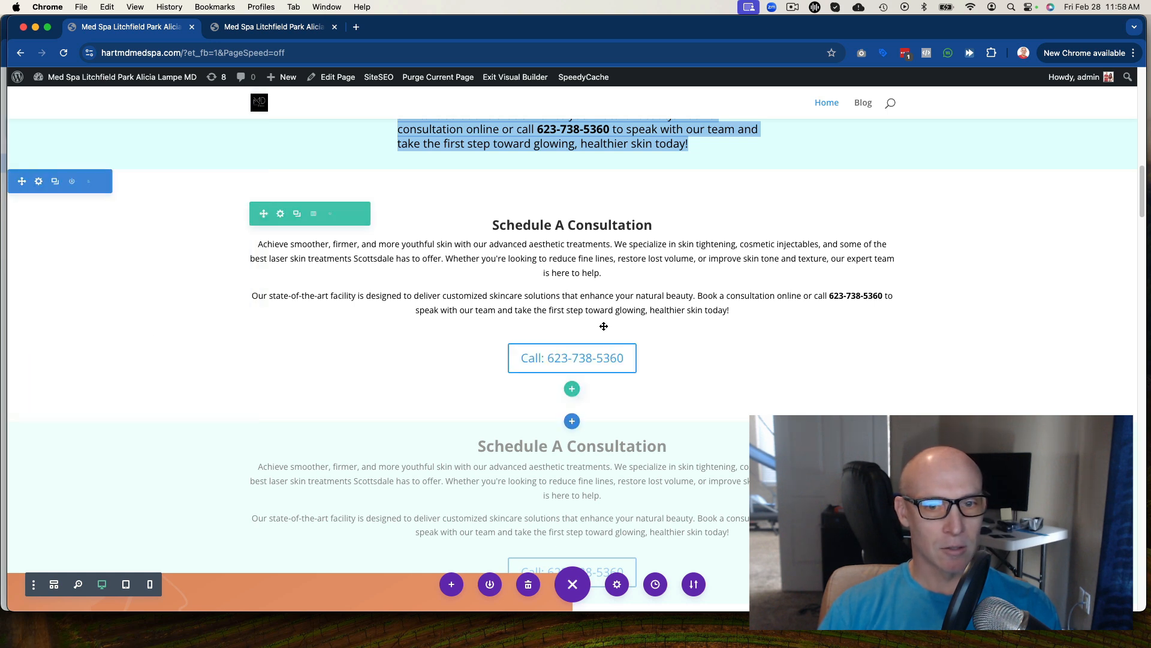
left_click_drag(576, 320, 577, 316)
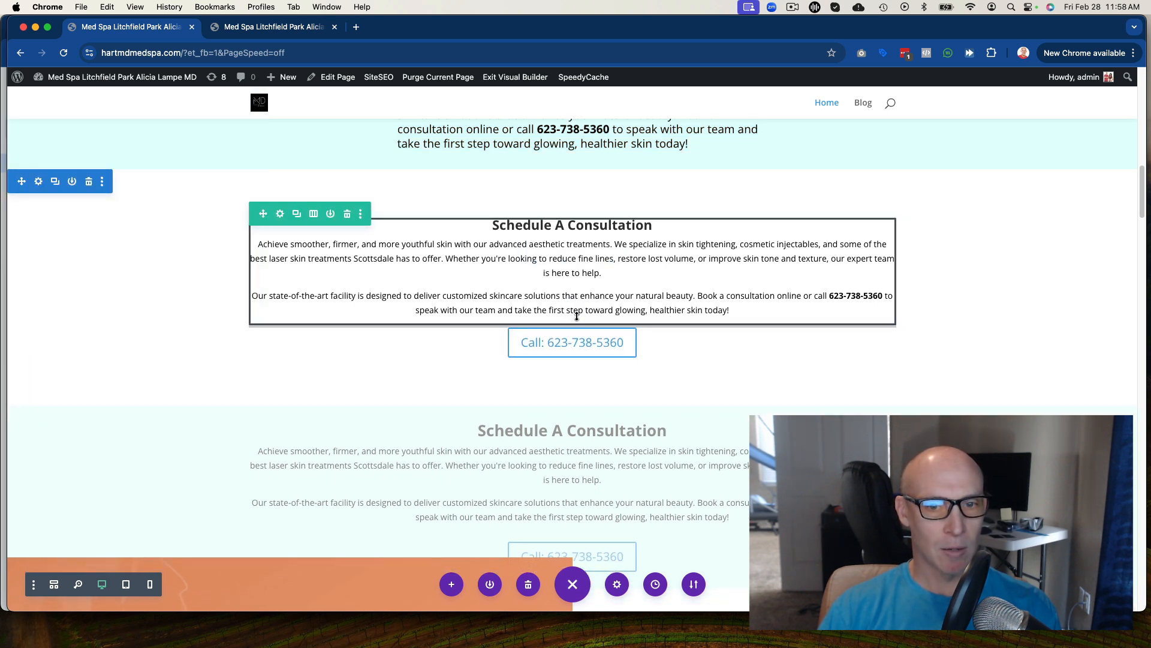
Disable the new Schedule A Consultation section on desktop and save the section settings
left_click(39, 181)
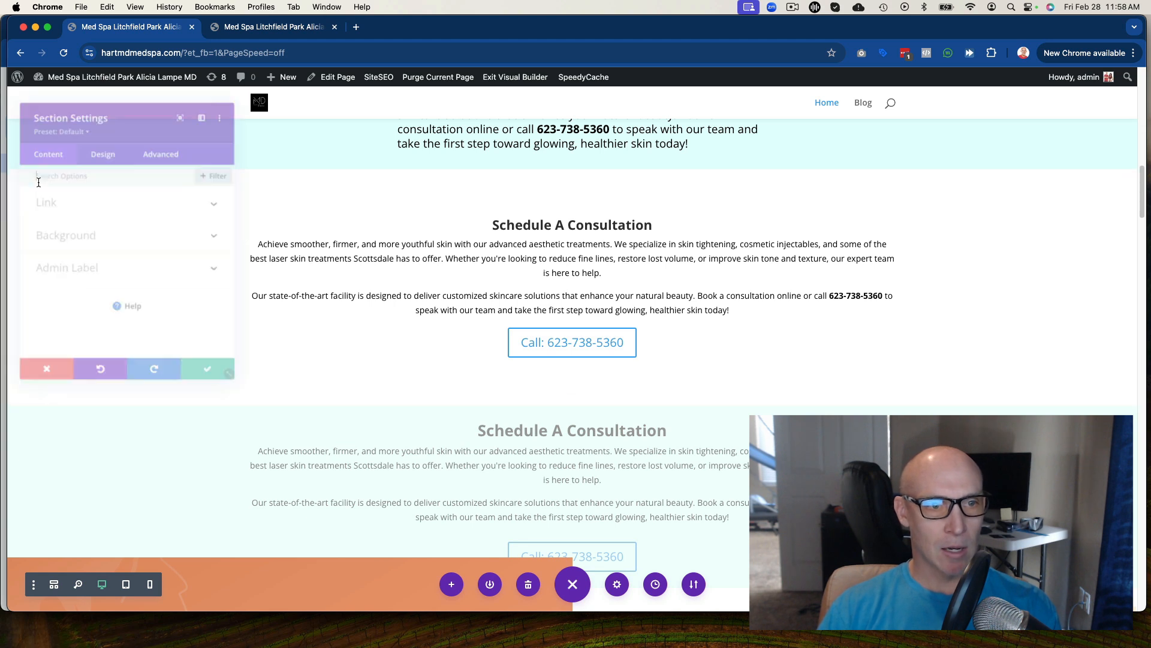
left_click(173, 153)
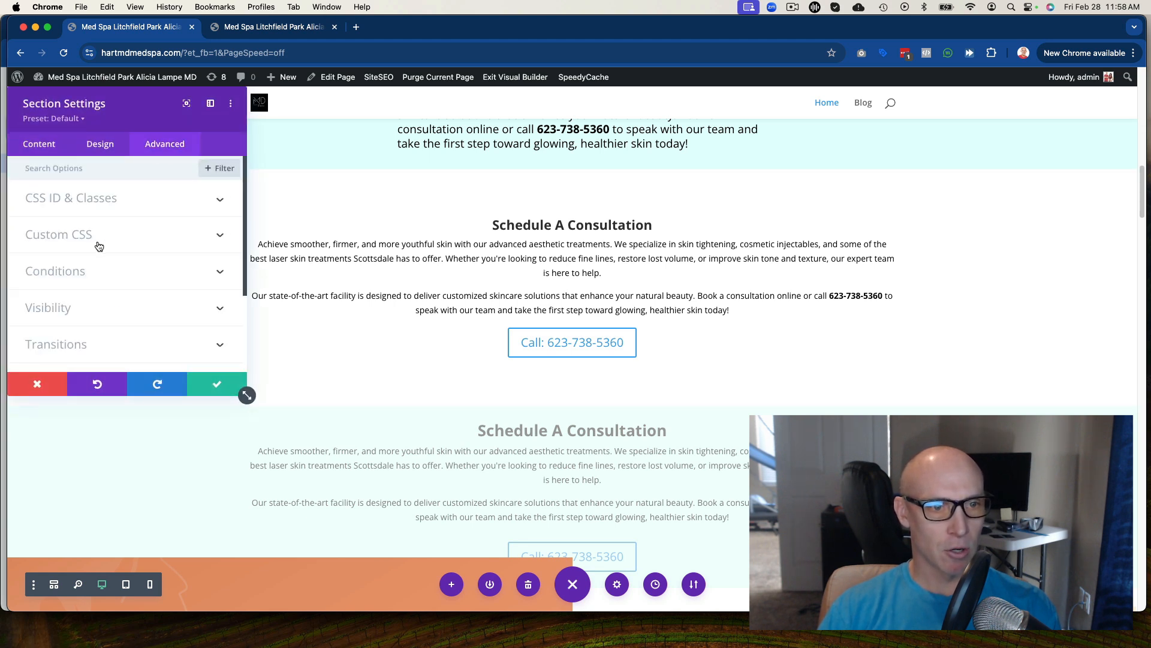
left_click(89, 310)
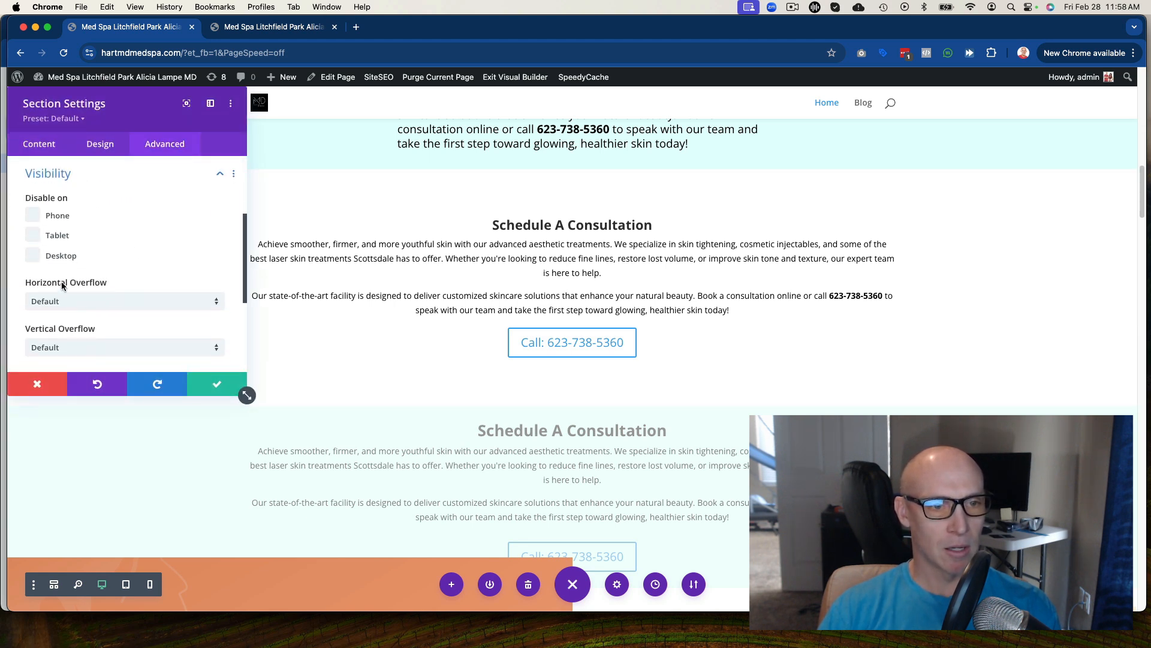
left_click(34, 256)
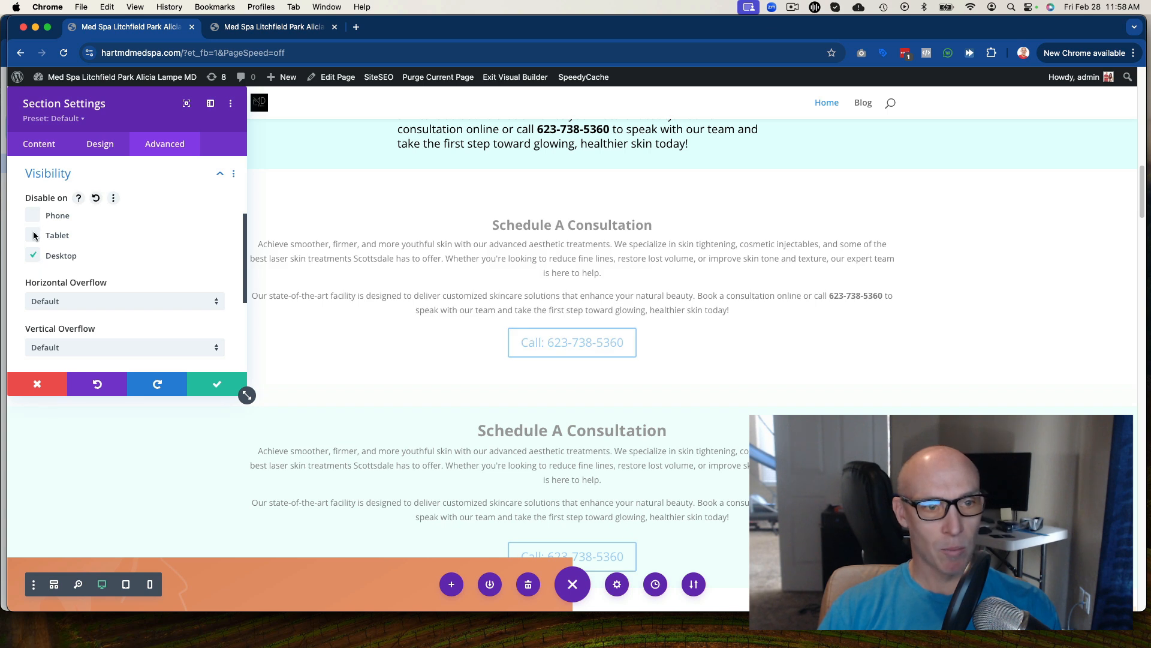
left_click(216, 384)
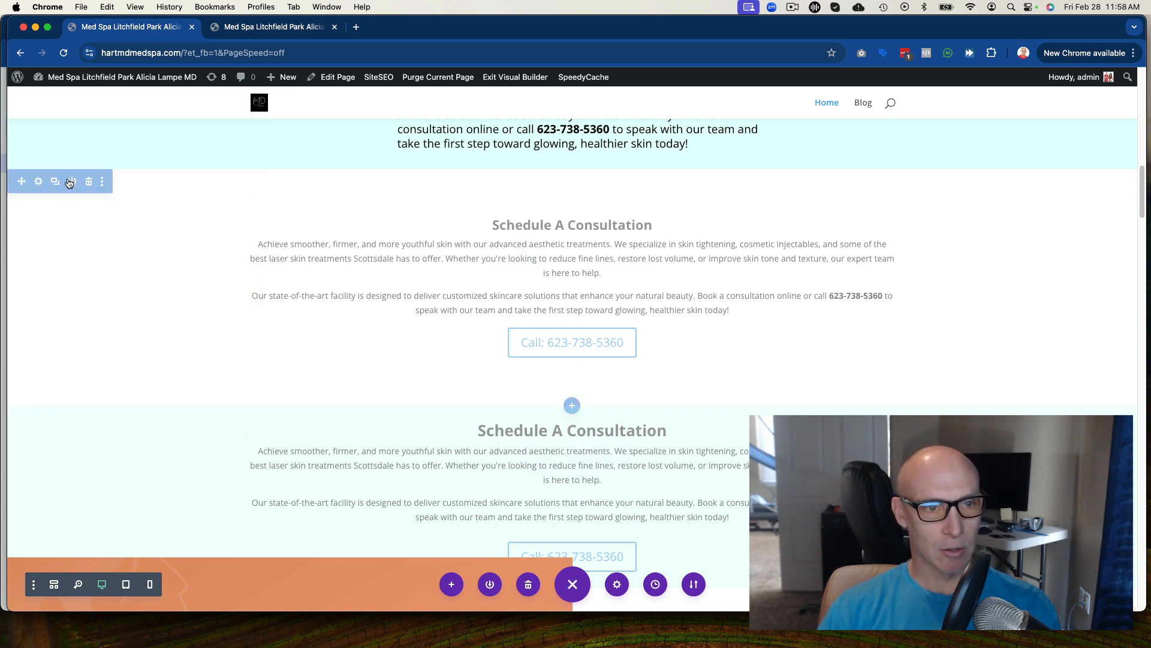
Give the new section the pale aqua background from the recent colors and save the section settings
left_click(39, 181)
left_click(94, 237)
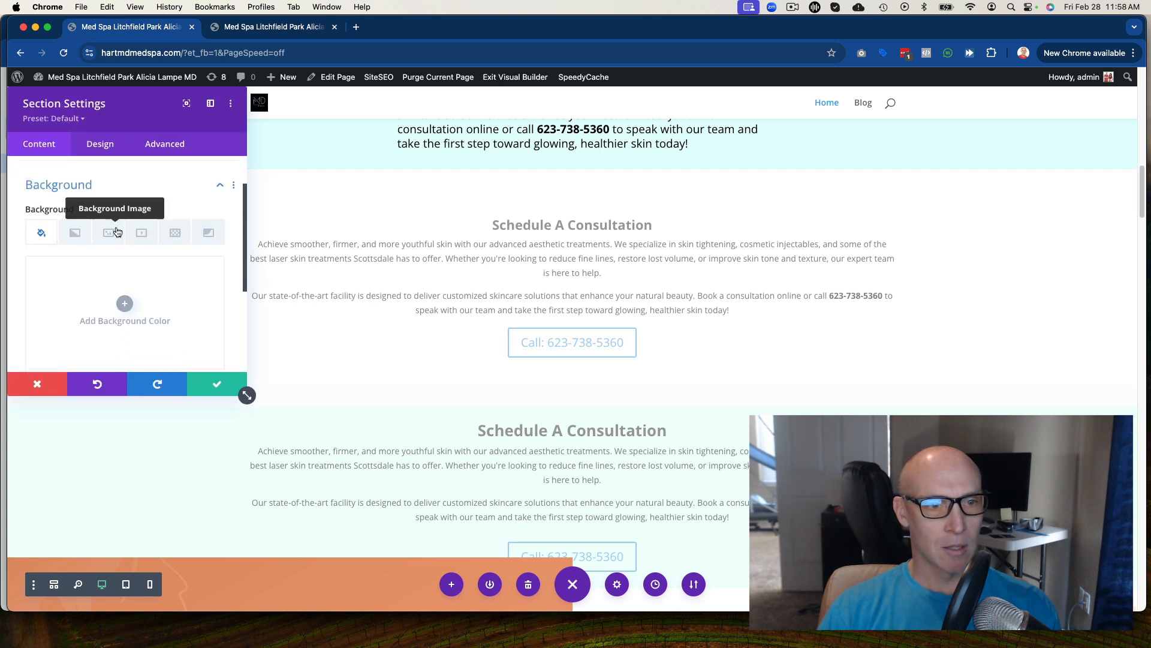
scroll(157, 290, "down", 5)
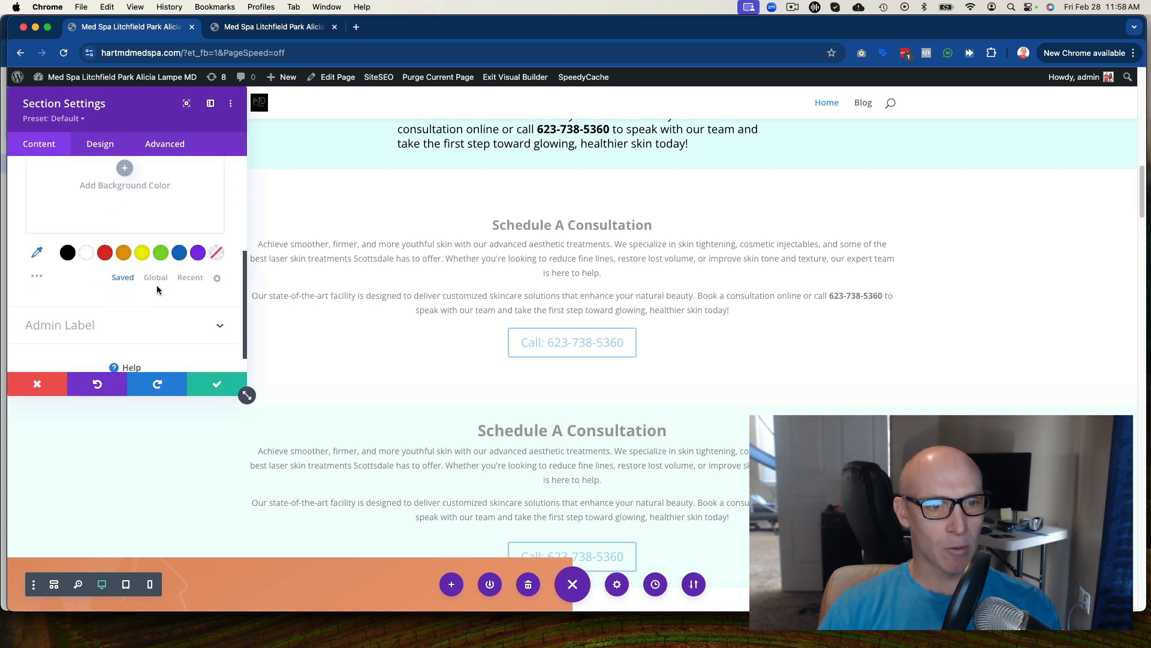
left_click(190, 278)
left_click(88, 252)
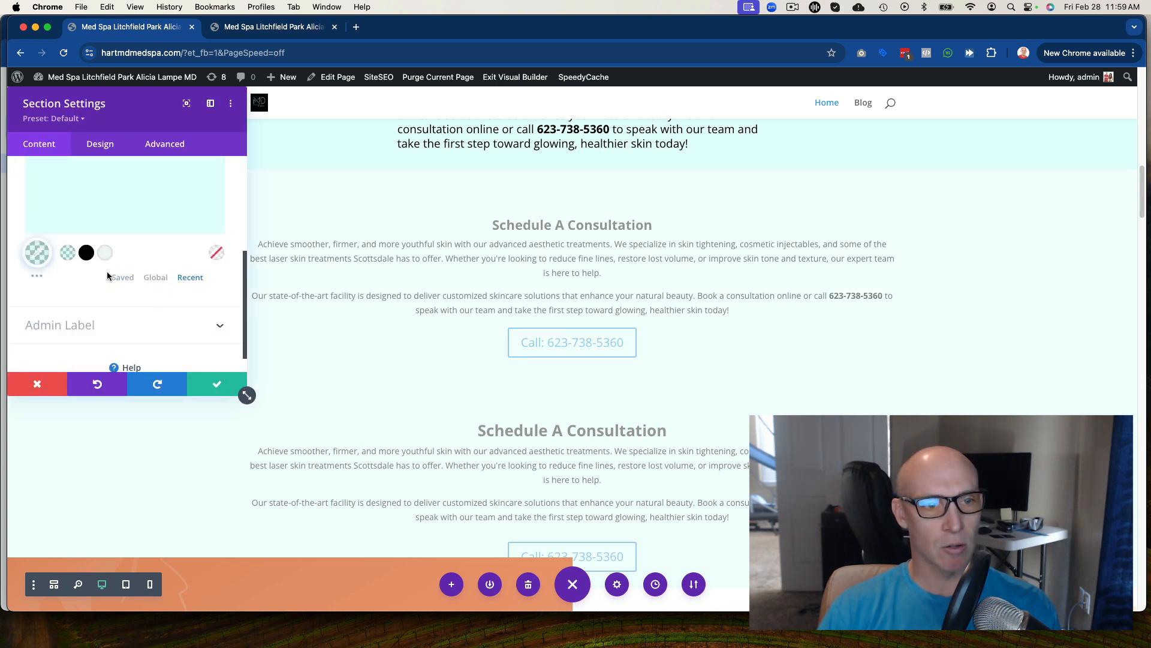
scroll(170, 253, "up", 2)
left_click(216, 384)
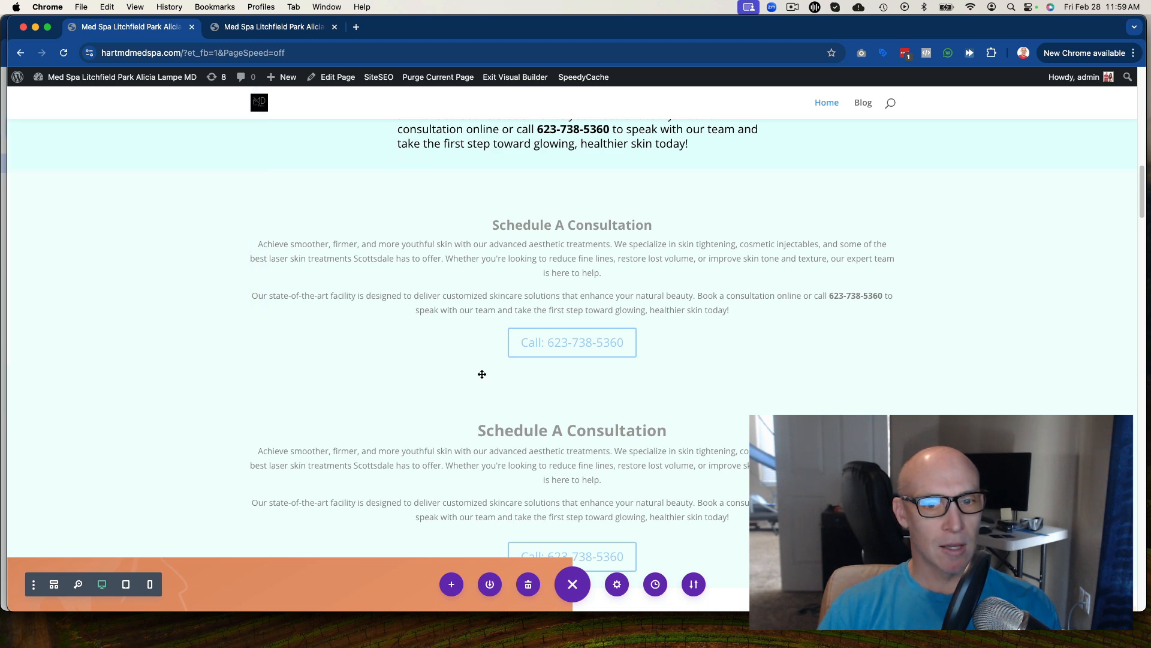
Compare the new Schedule A Consultation section with the old one below it in the desktop and tablet previews
scroll(503, 315, "down", 4)
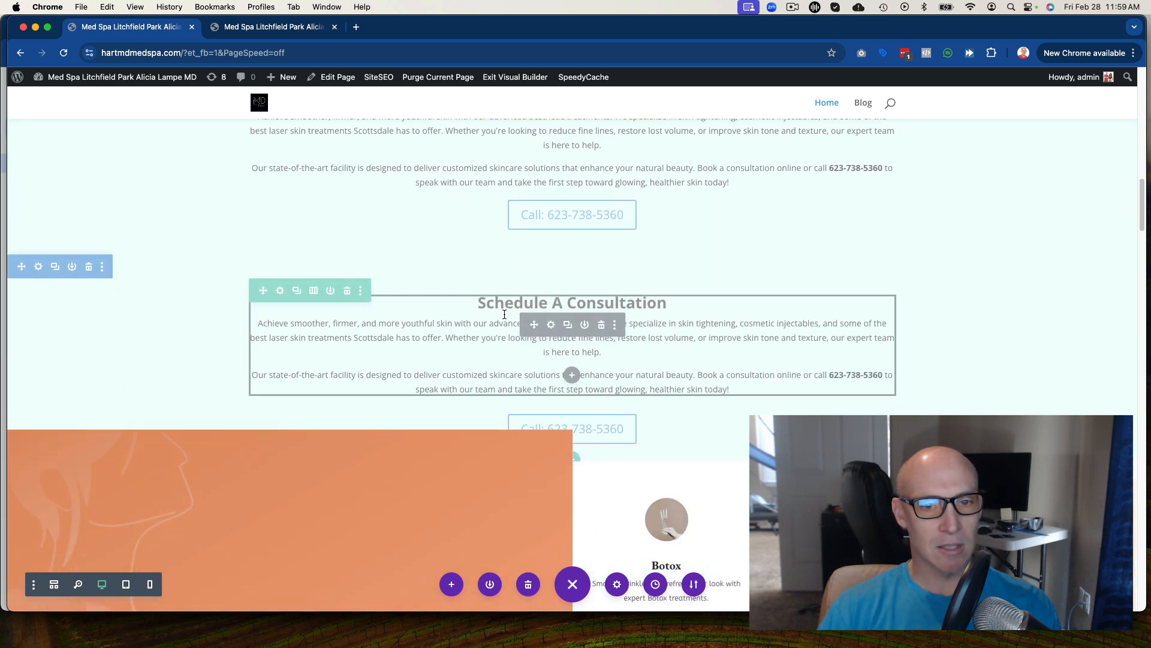
scroll(504, 318, "up", 5)
scroll(504, 318, "up", 2)
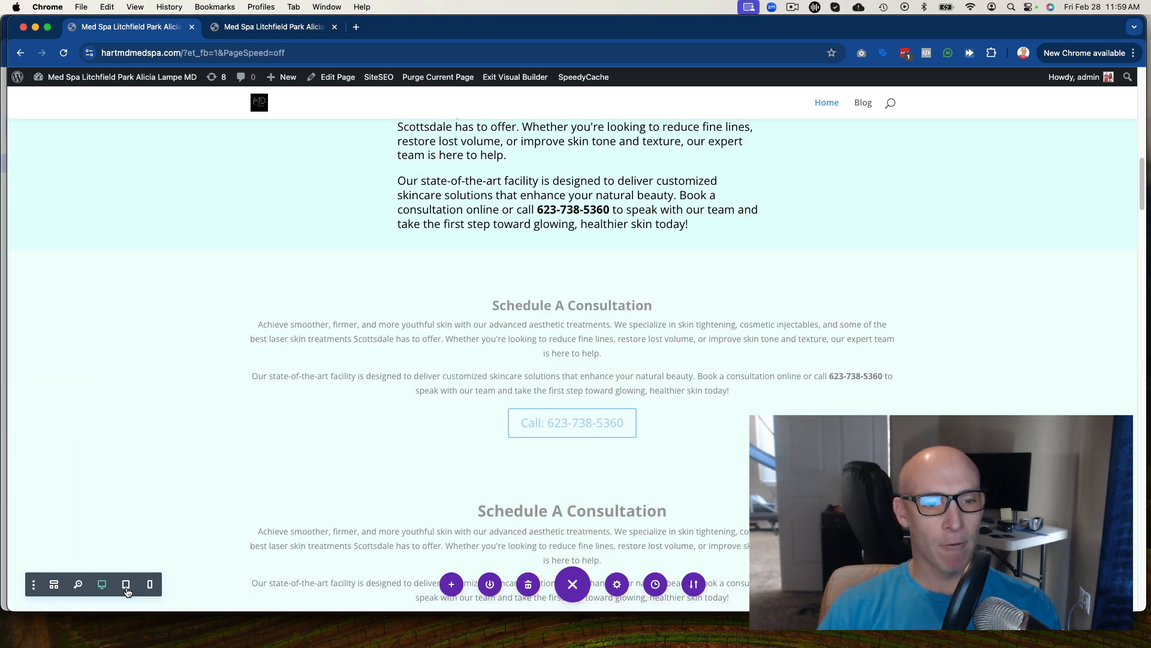
left_click(125, 584)
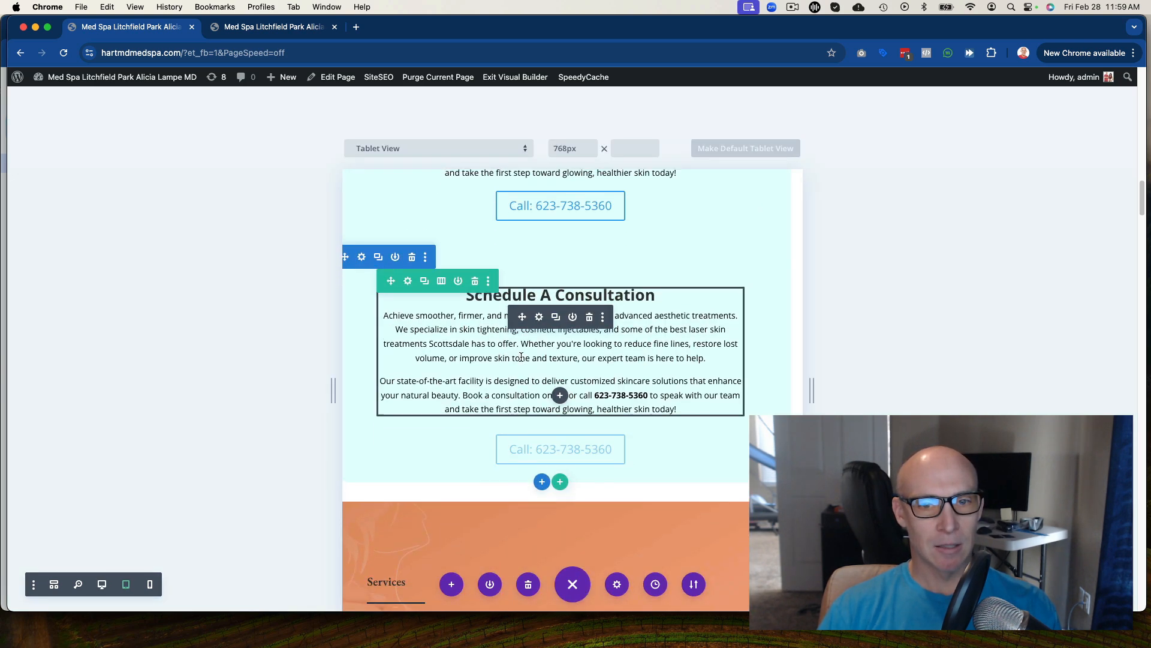
scroll(557, 372, "down", 6)
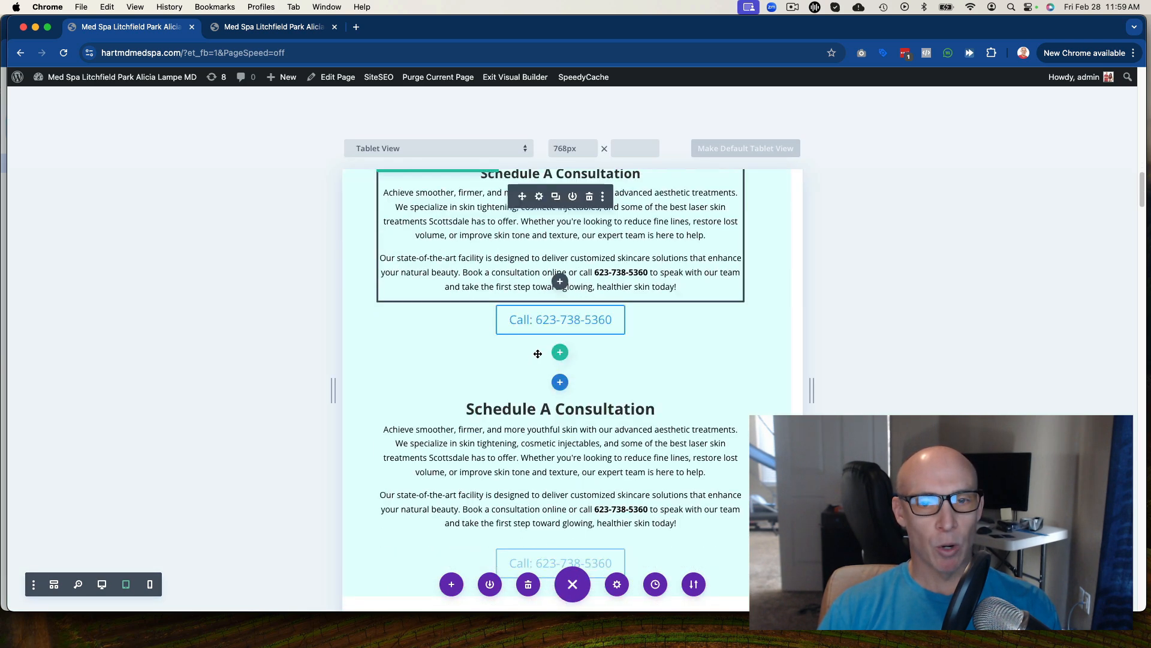
Review the whole page in the tablet preview, including both stacked Schedule A Consultation sections
scroll(560, 363, "down", 3)
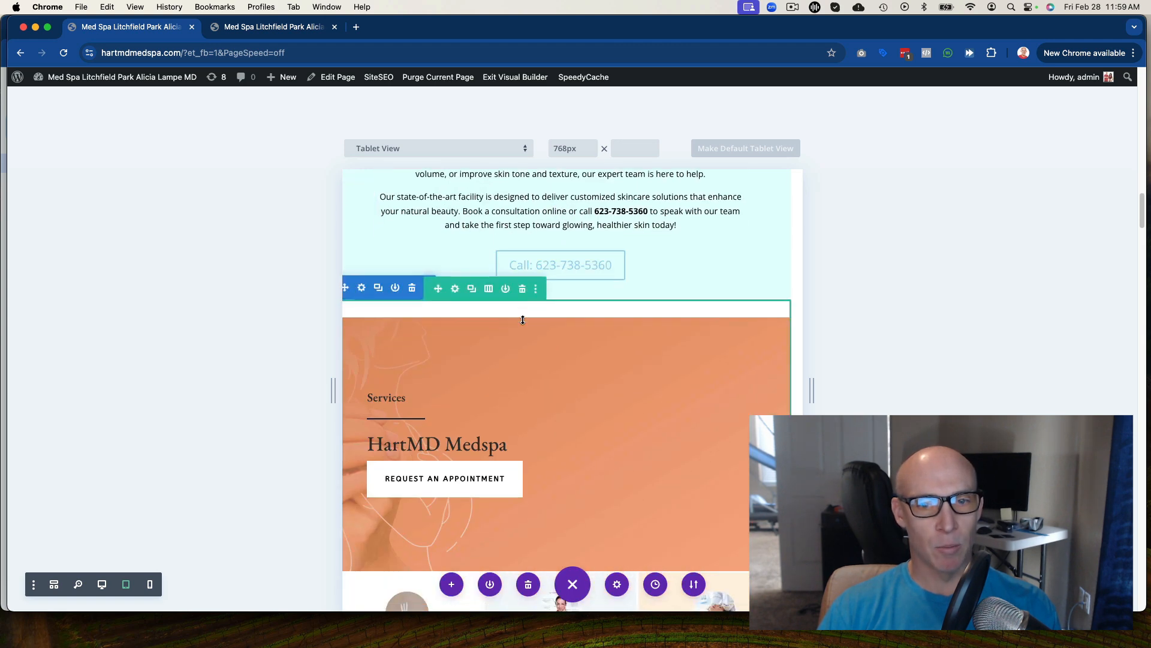
scroll(526, 318, "up", 4)
scroll(526, 317, "up", 3)
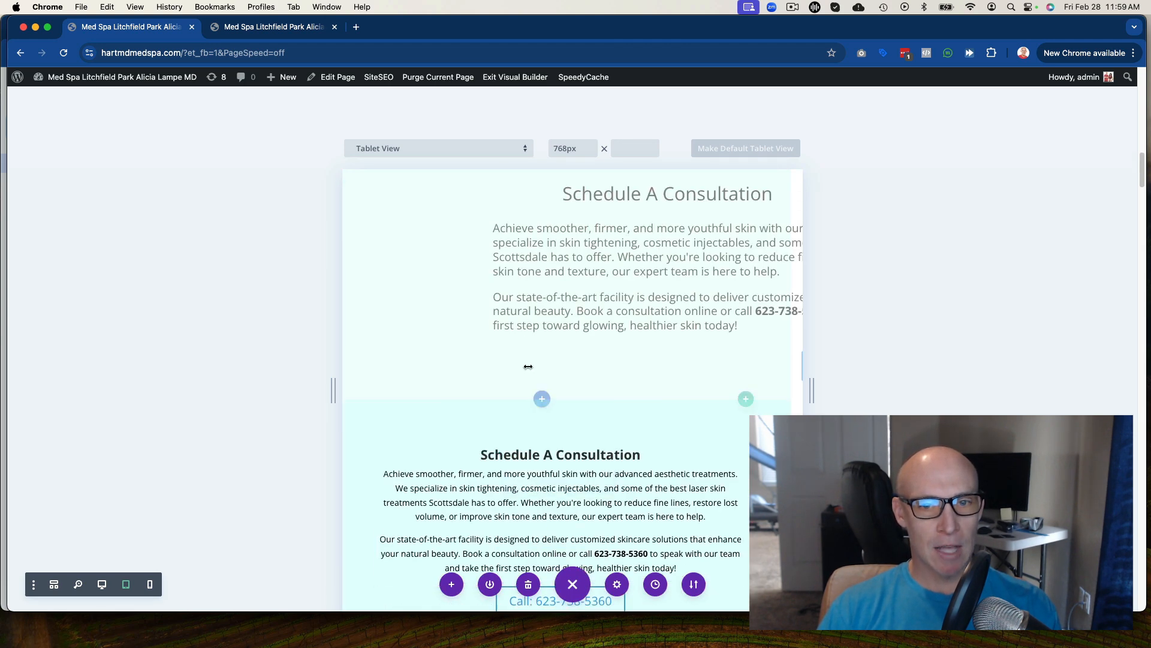
scroll(504, 336, "up", 15)
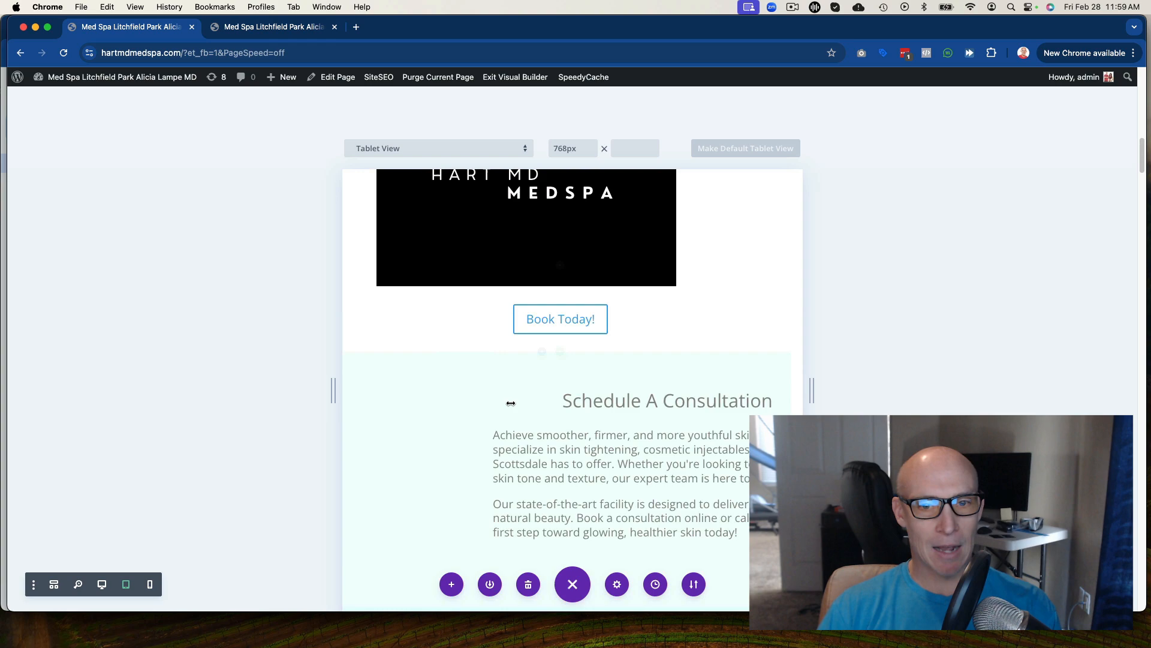
scroll(527, 378, "up", 5)
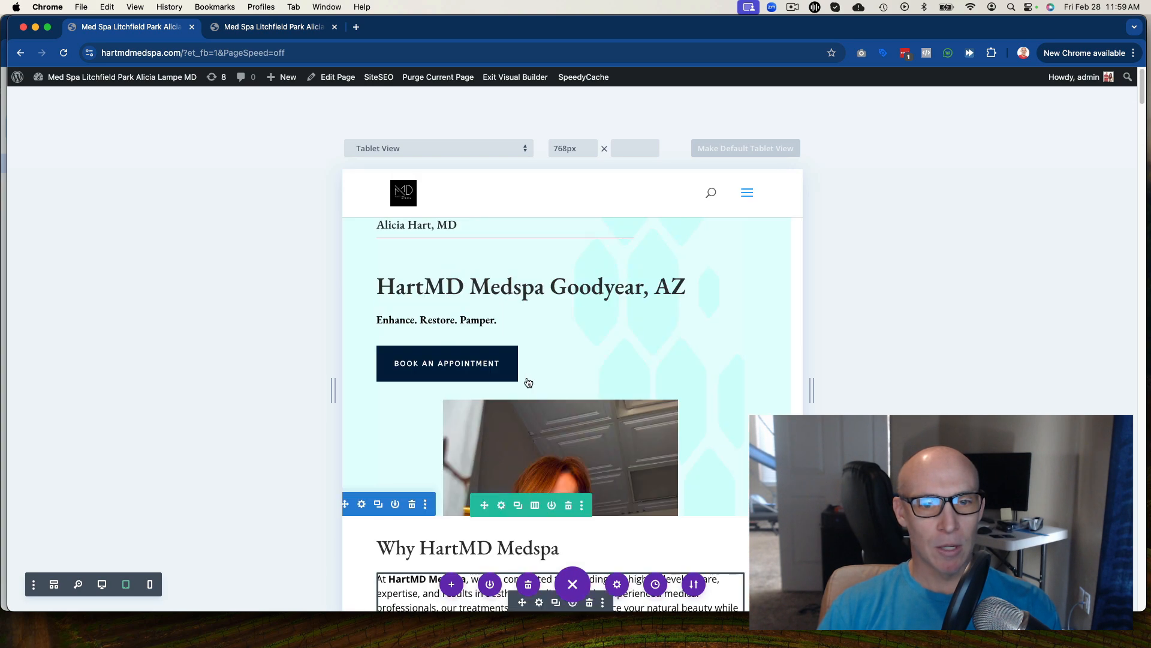
scroll(577, 284, "down", 4)
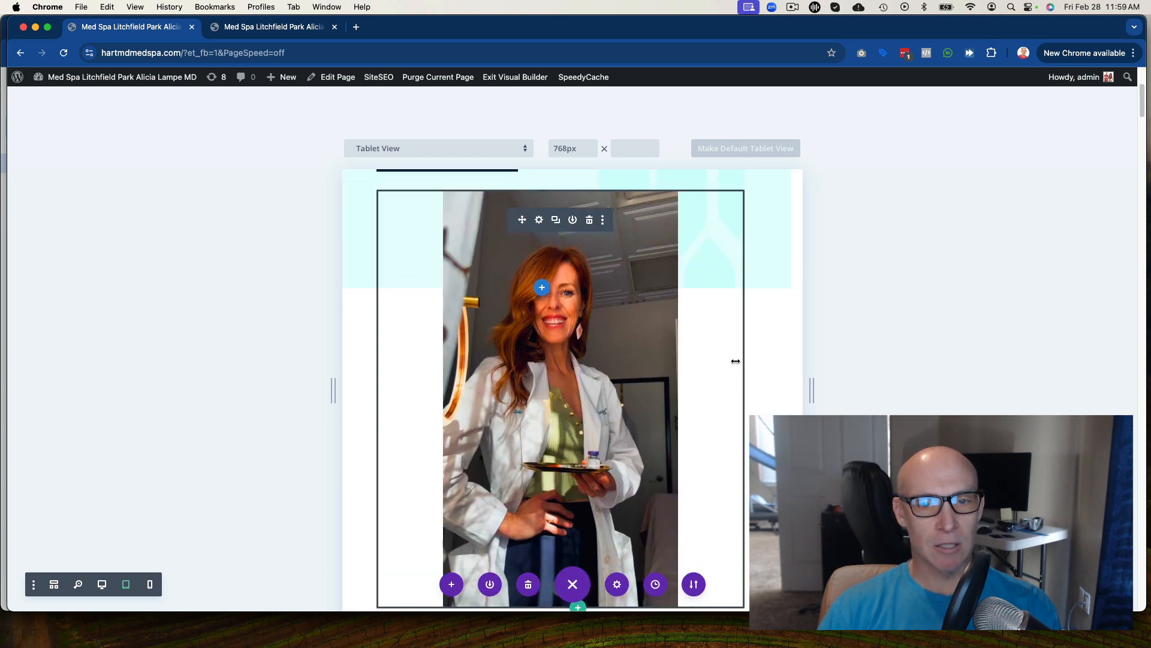
scroll(681, 342, "down", 20)
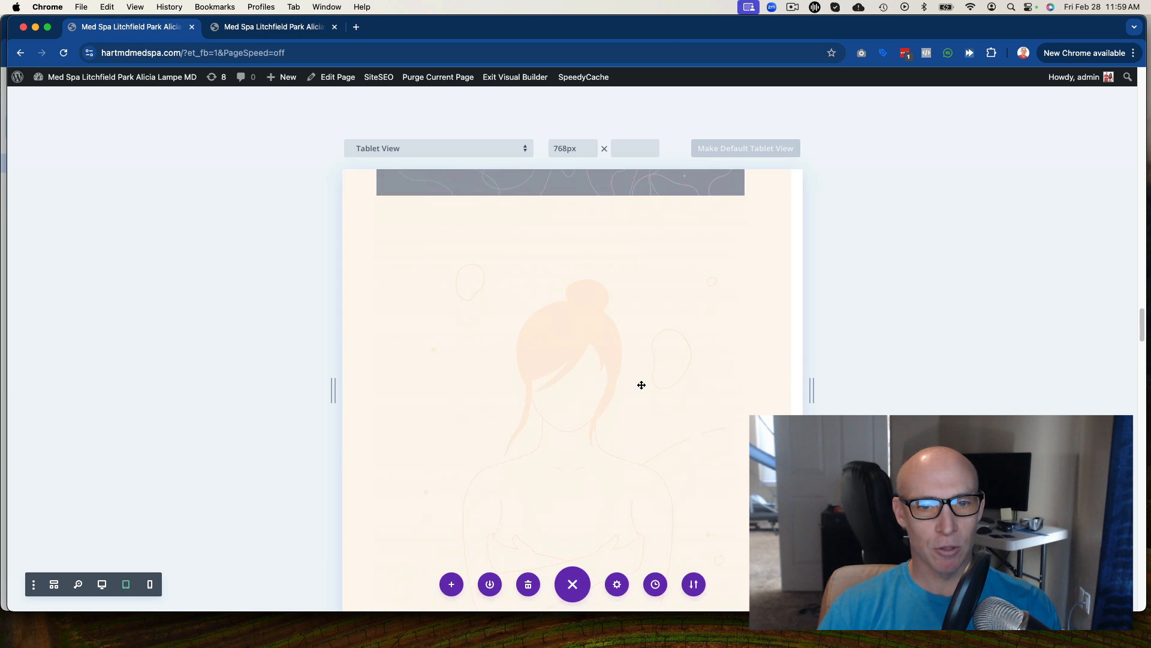
scroll(642, 385, "down", 20)
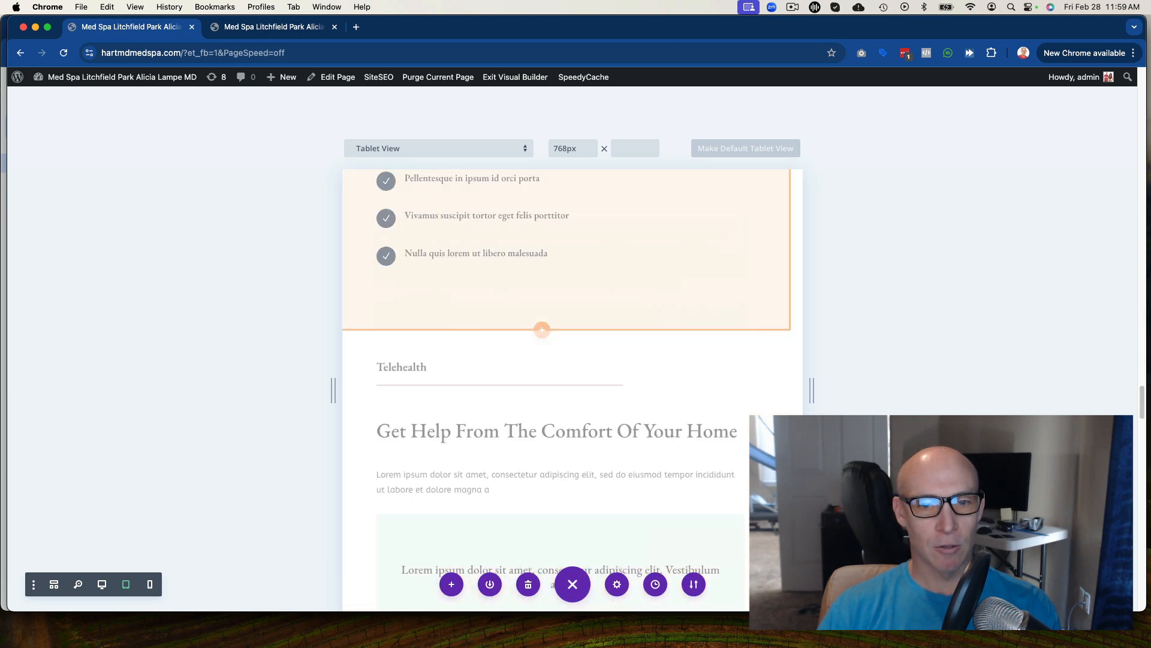
scroll(641, 384, "down", 15)
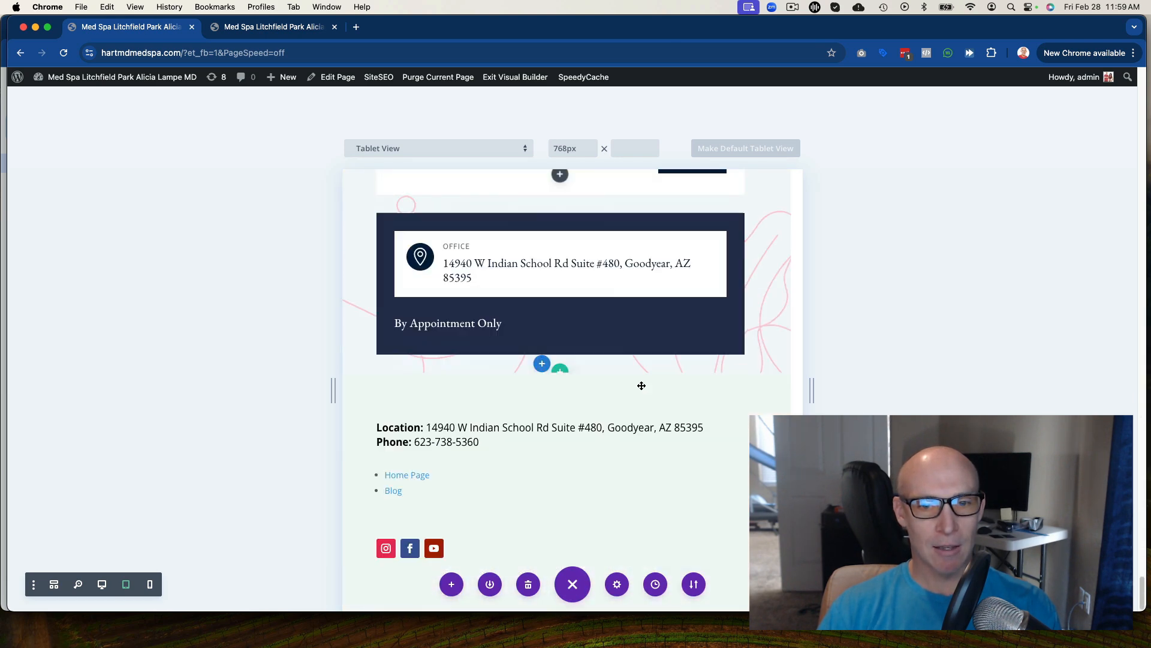
Review the page and its Schedule A Consultation sections in the phone preview
left_click(147, 584)
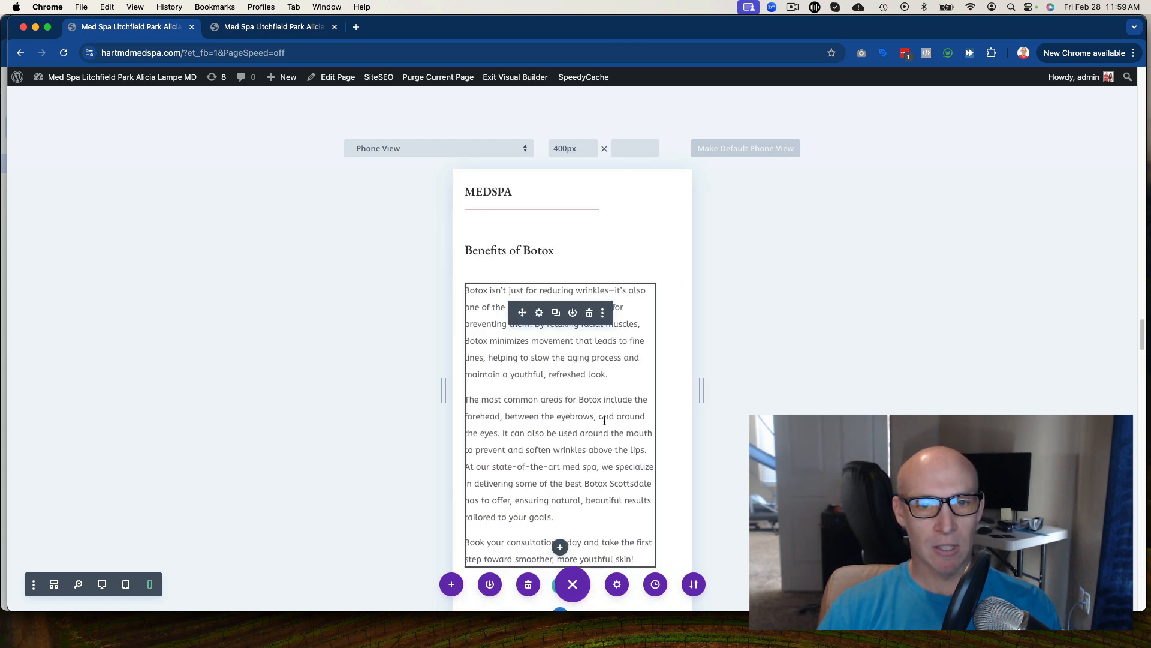
scroll(569, 311, "up", 15)
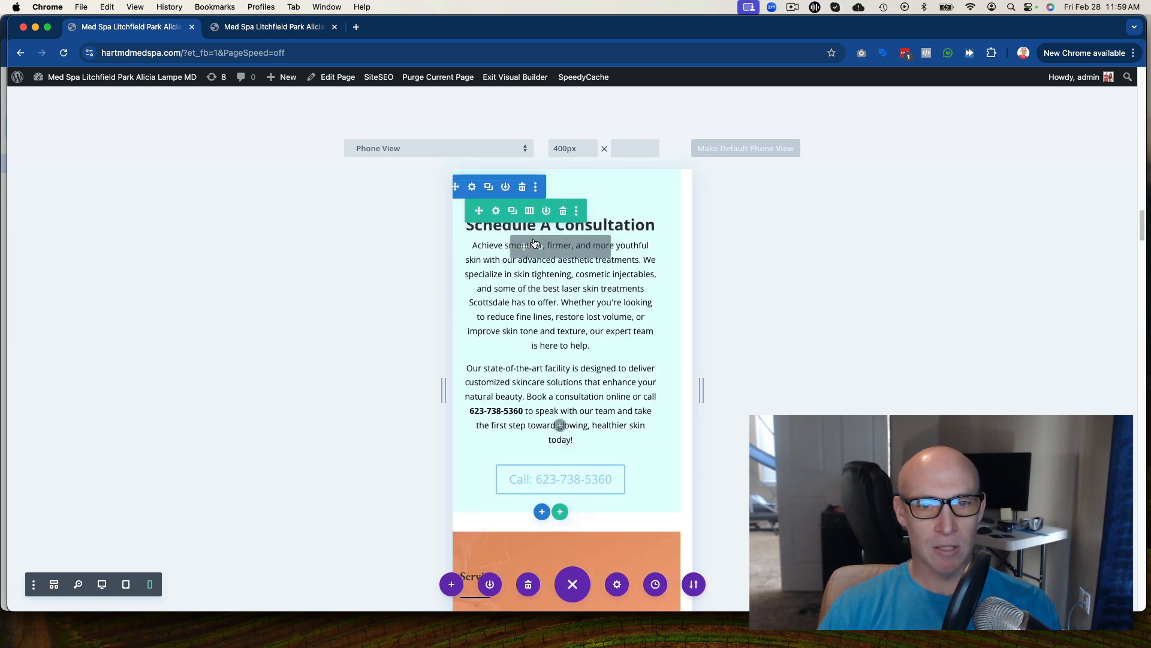
scroll(534, 243, "up", 5)
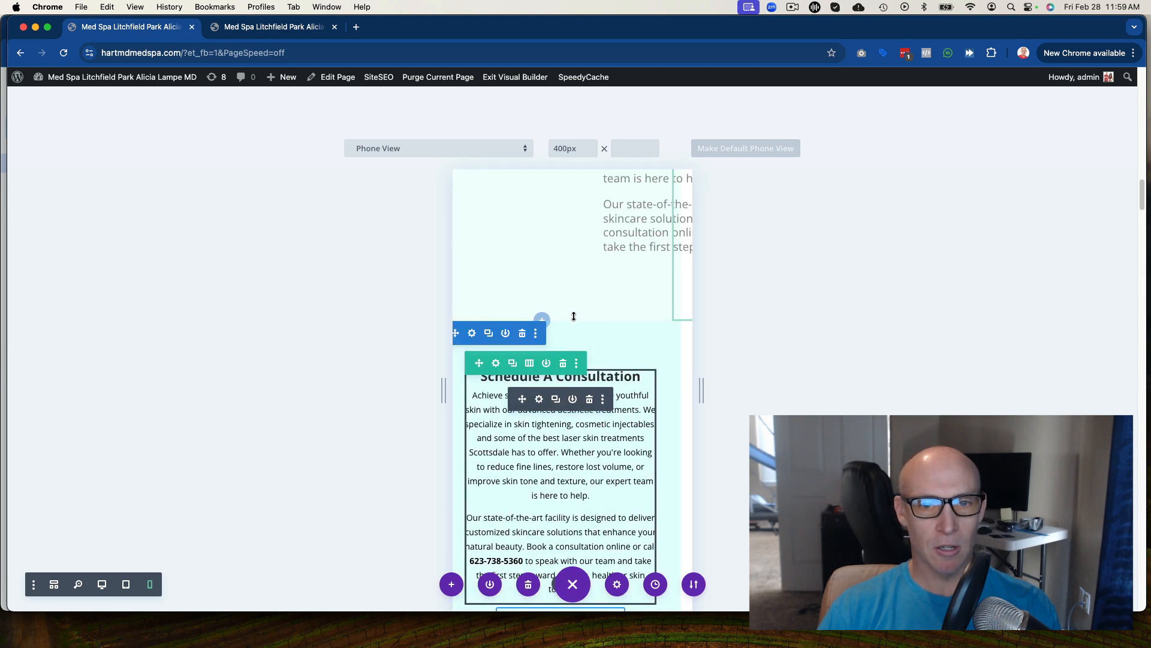
scroll(574, 316, "up", 5)
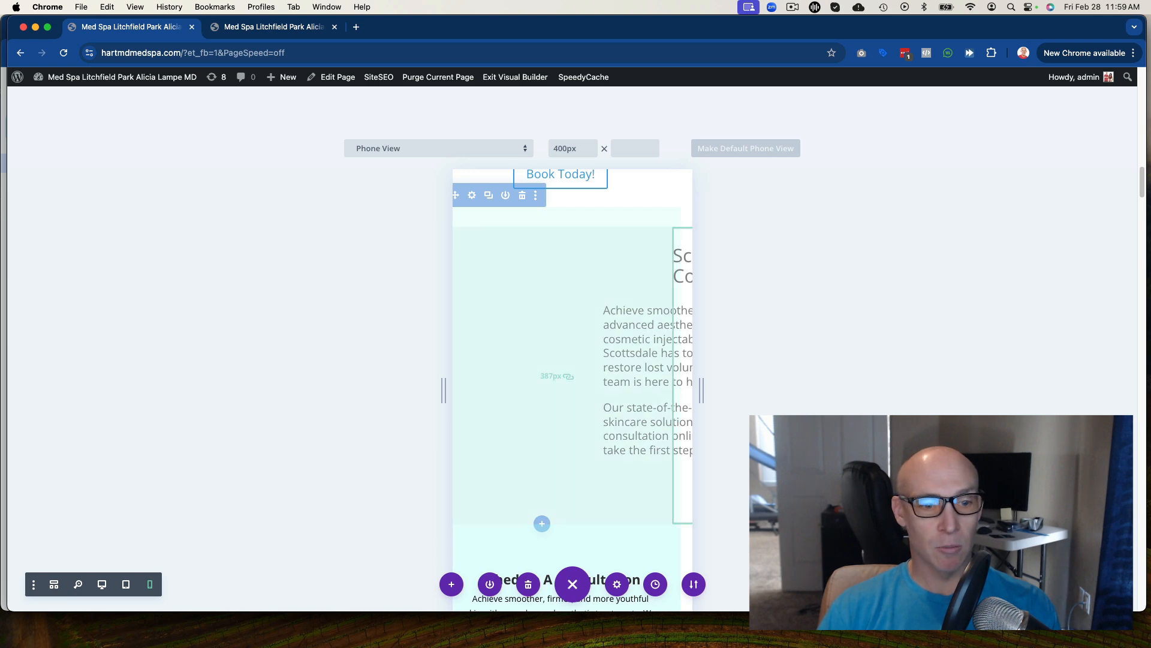
scroll(550, 360, "up", 15)
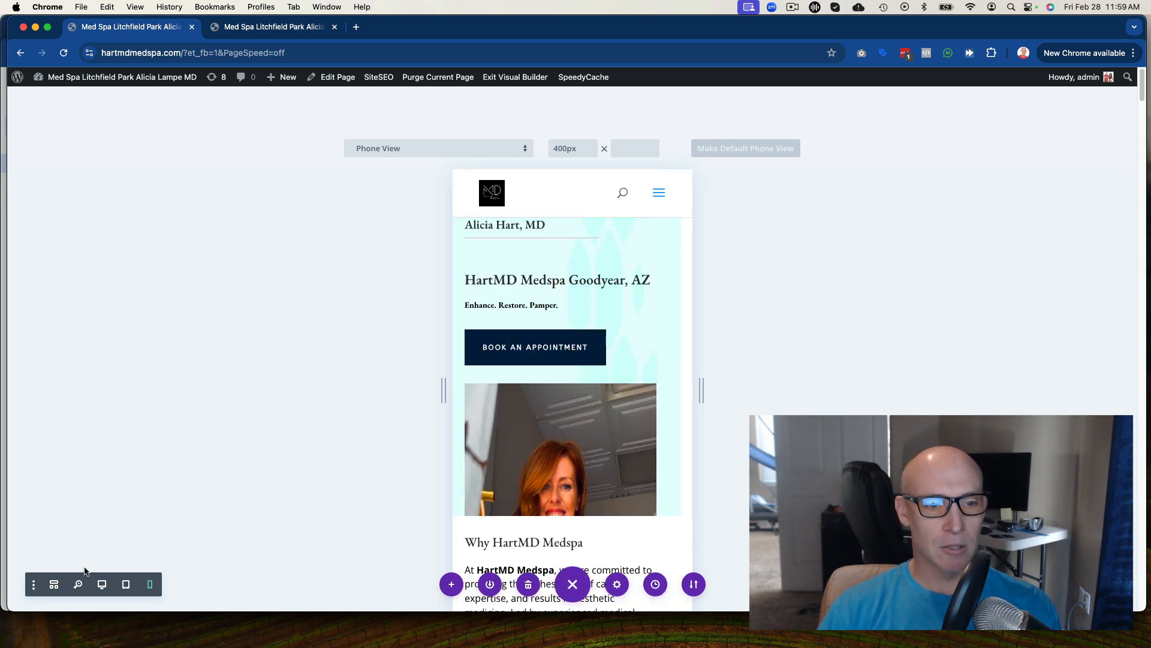
Return to the desktop preview and delete the newly built Schedule A Consultation section, keeping the older mobile version beneath it
left_click(101, 586)
scroll(506, 337, "down", 15)
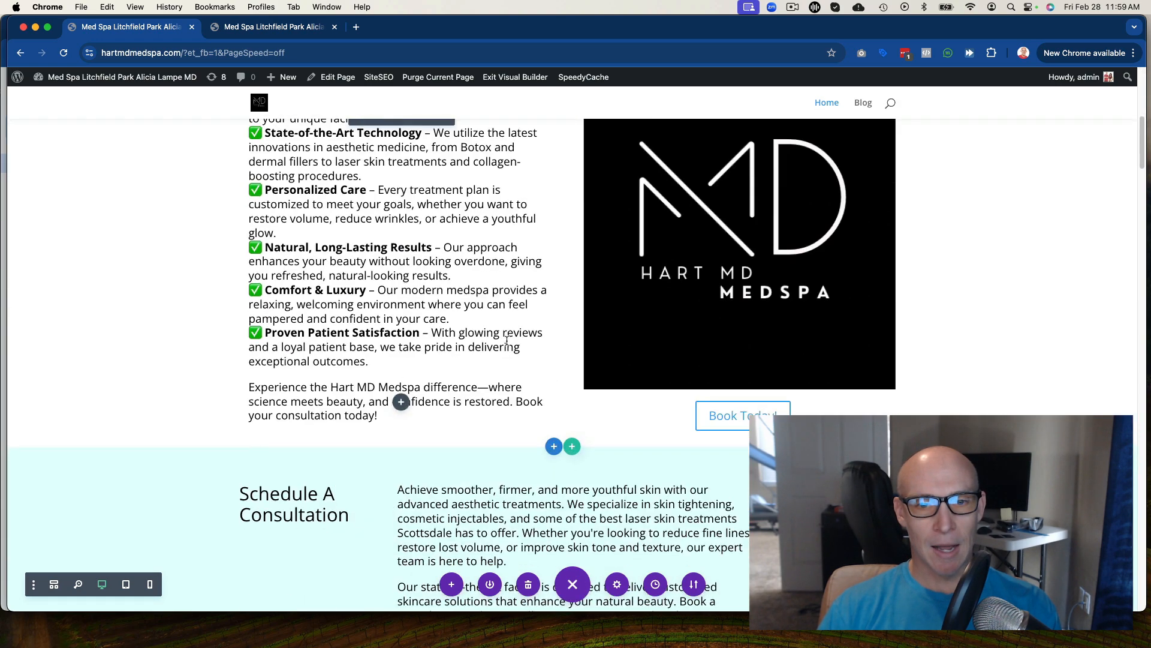
scroll(506, 341, "up", 5)
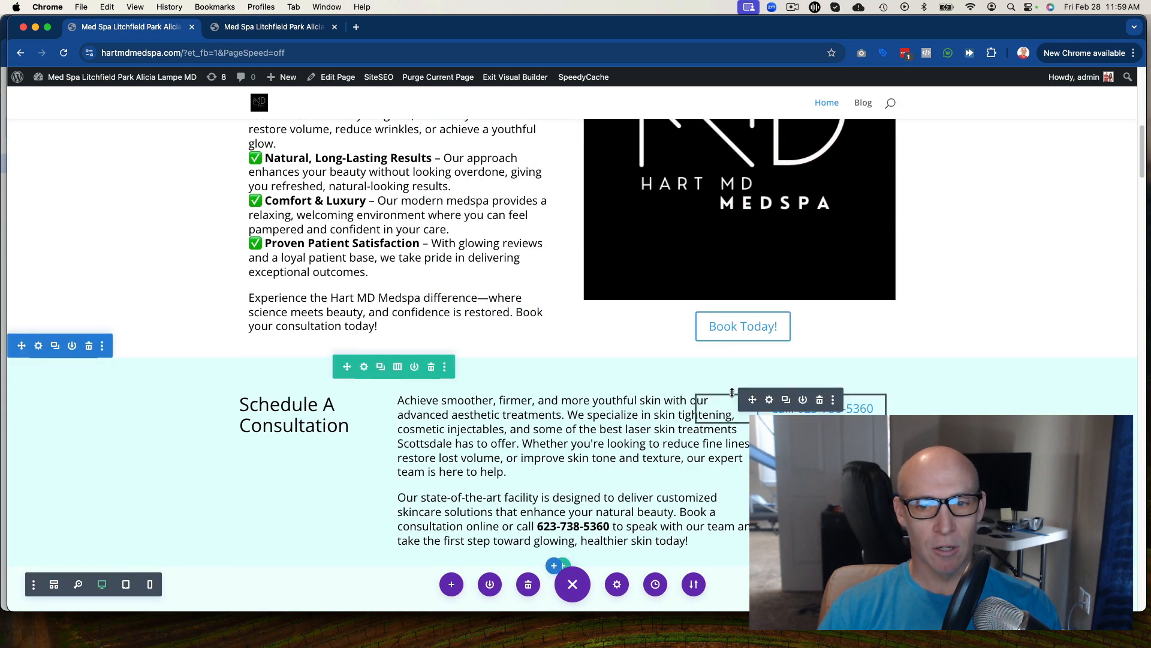
scroll(564, 342, "down", 7)
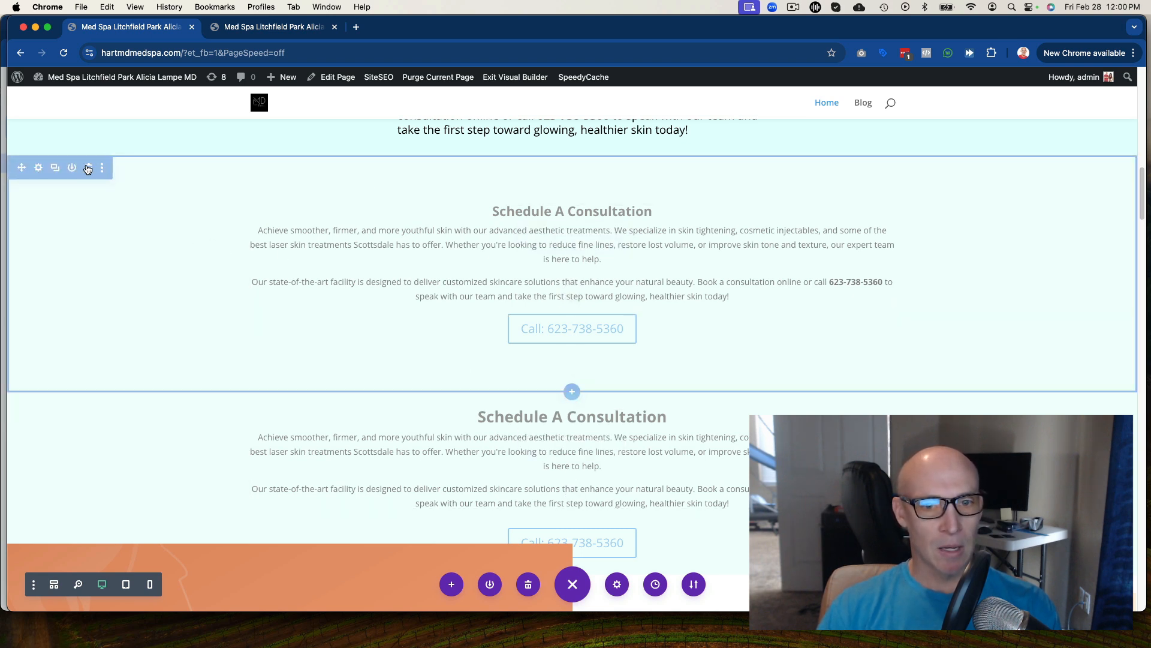
left_click(88, 169)
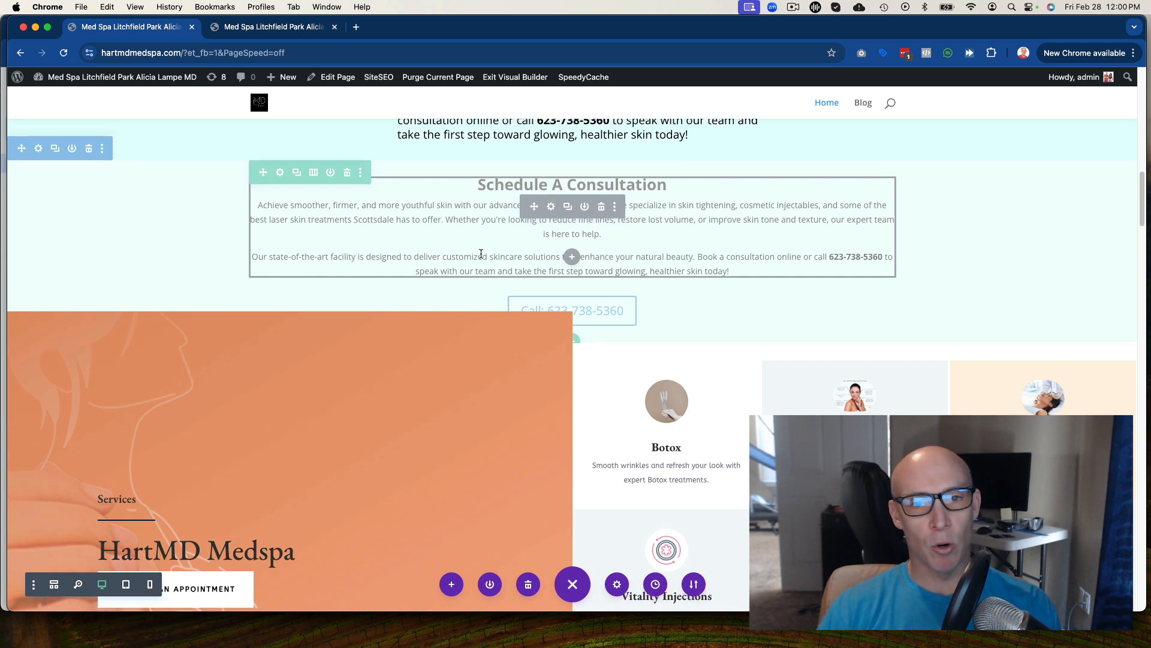
Check the remaining centered Schedule A Consultation section in the tablet and phone previews
scroll(454, 244, "up", 2)
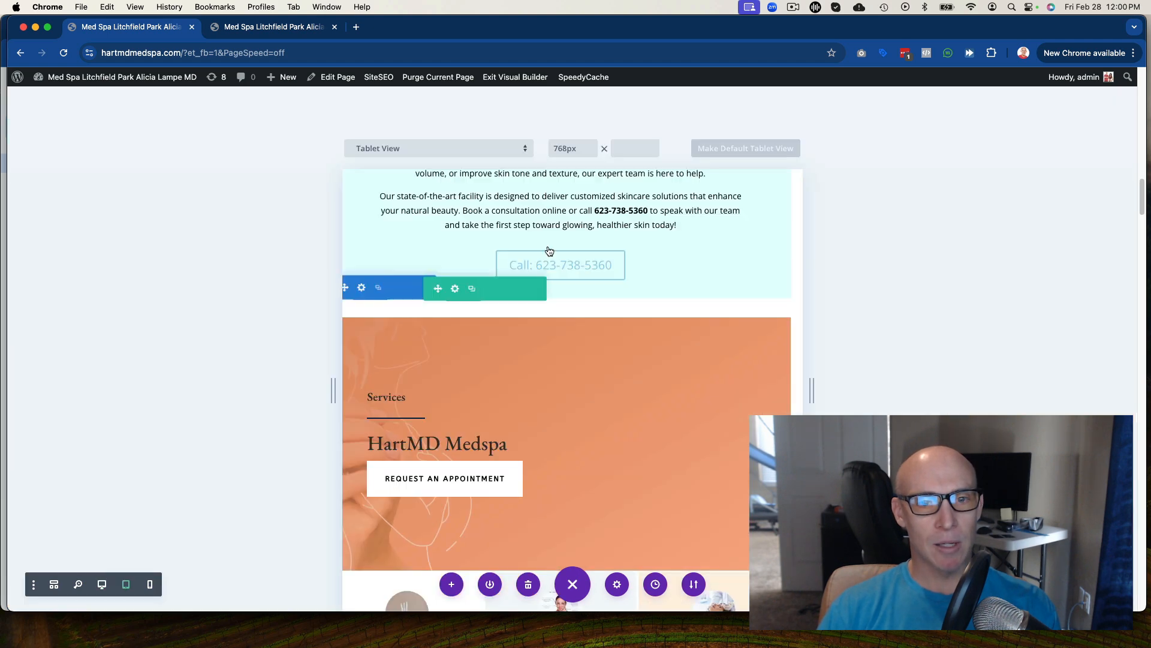
scroll(547, 274, "up", 5)
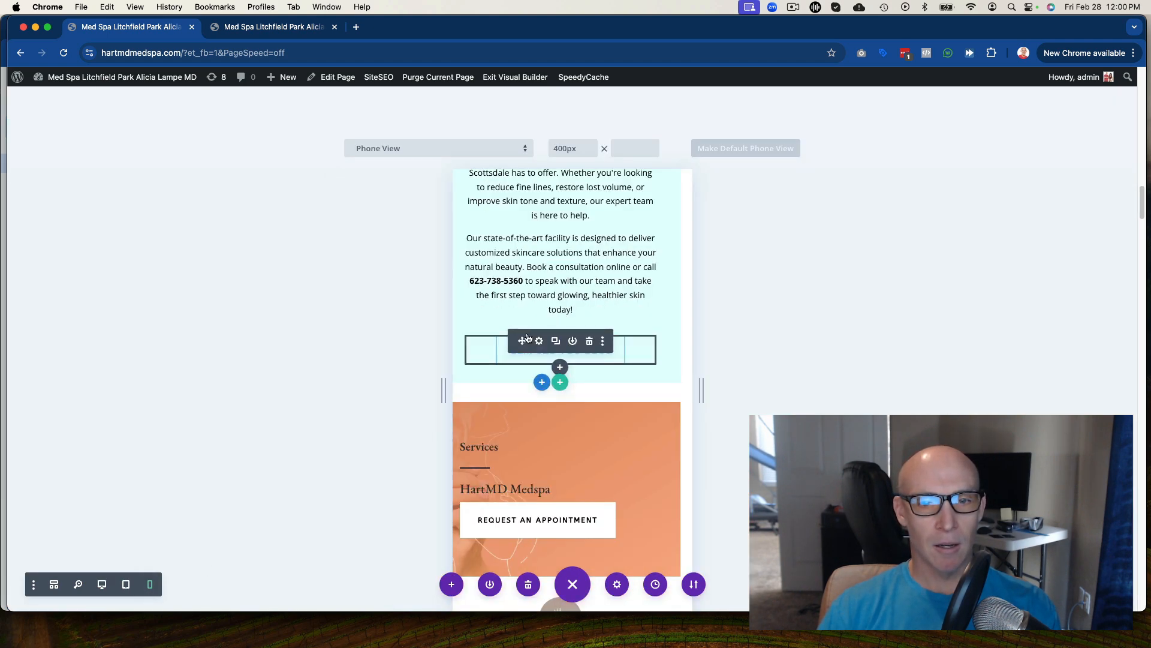
scroll(528, 334, "up", 3)
scroll(470, 306, "up", 1)
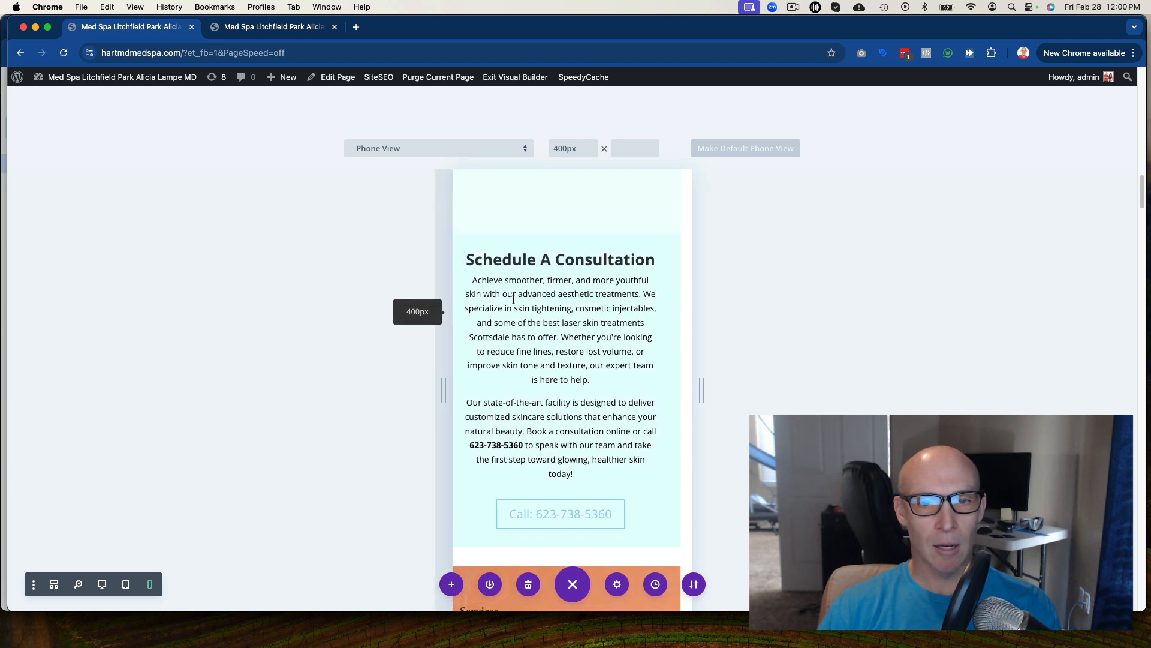
scroll(575, 360, "up", 1)
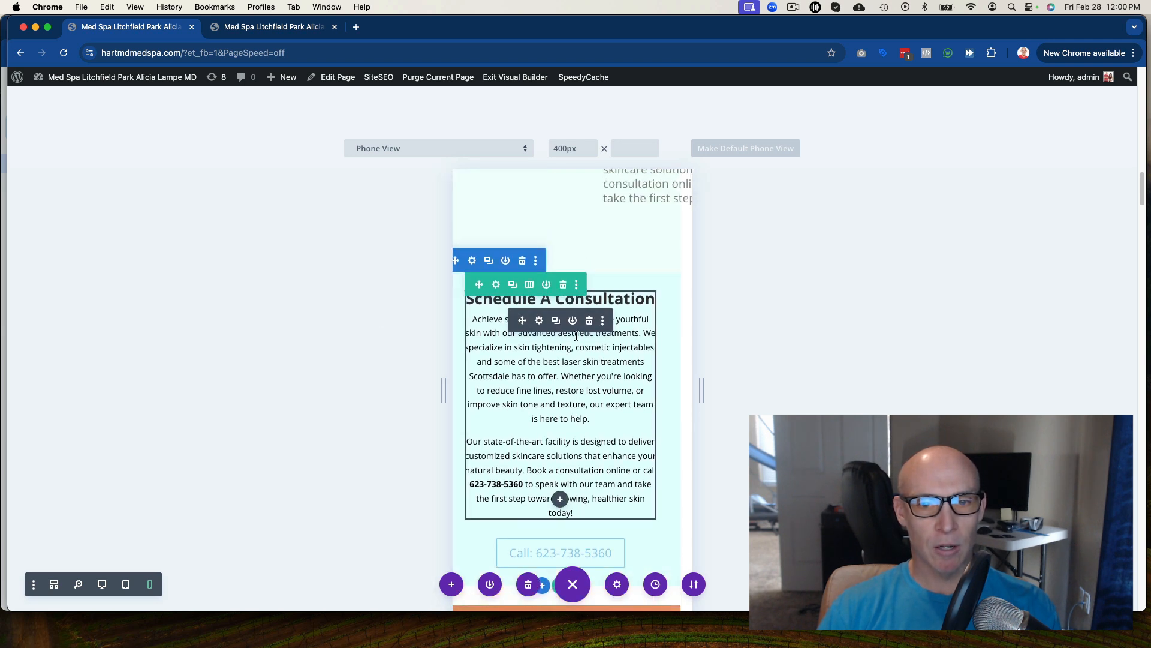
Try a lowercase "a" and non-centered alignment on the Schedule A Consultation heading, restoring the capital letter and centering
left_click(538, 322)
scroll(133, 355, "down", 1)
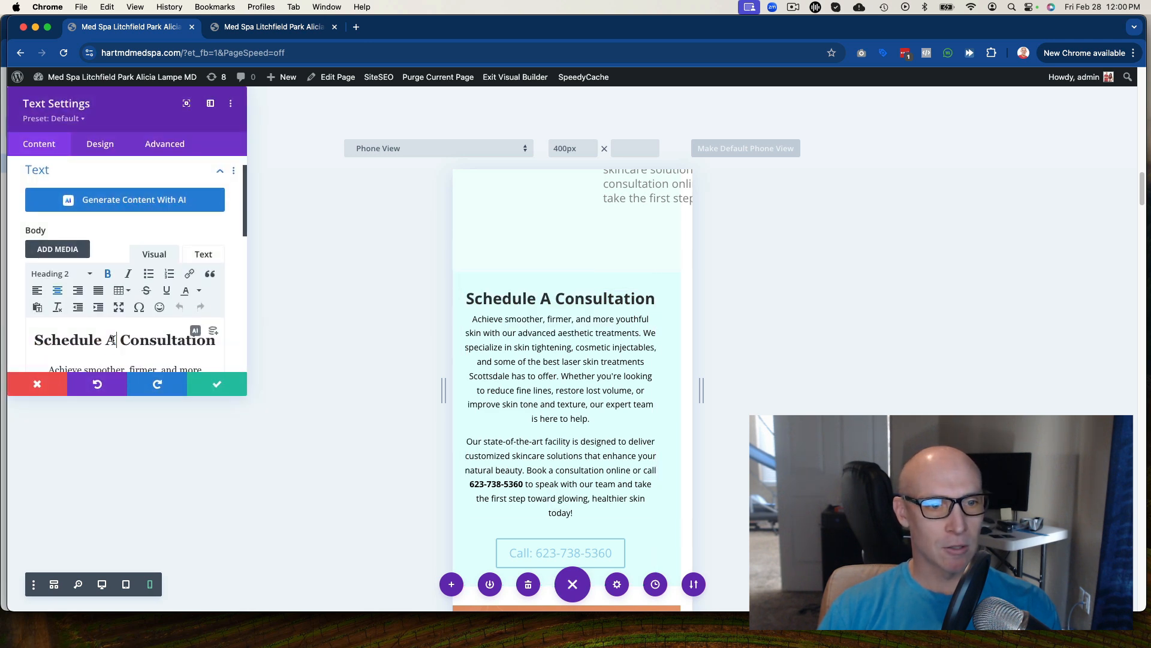
type("a")
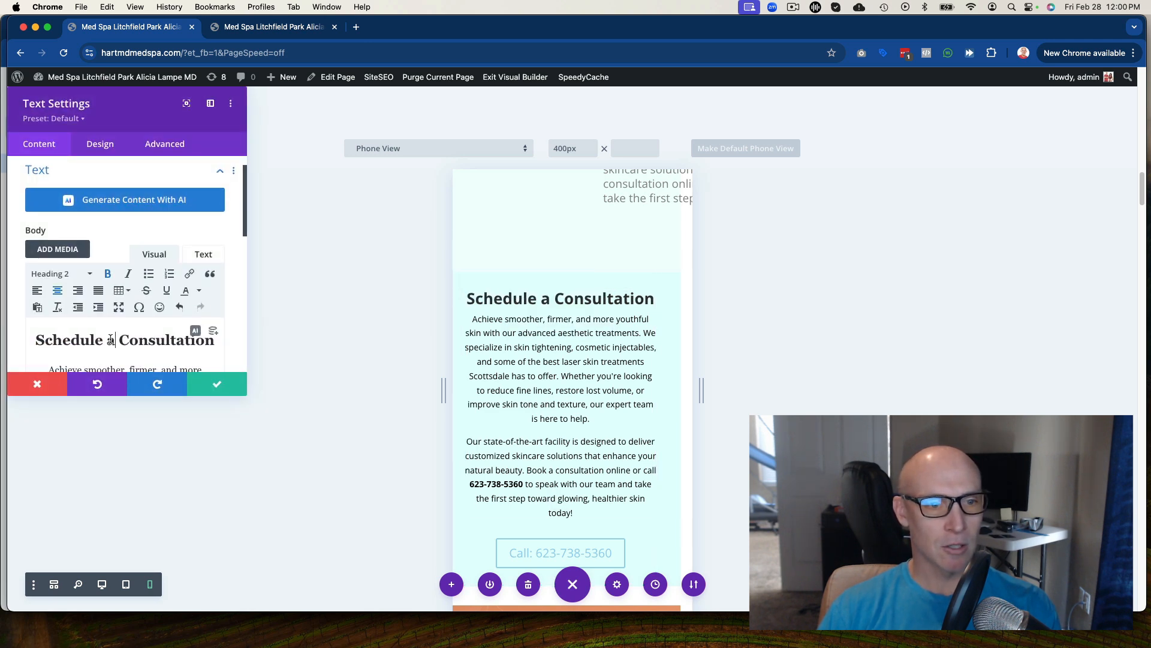
type("A")
triple_click(112, 339)
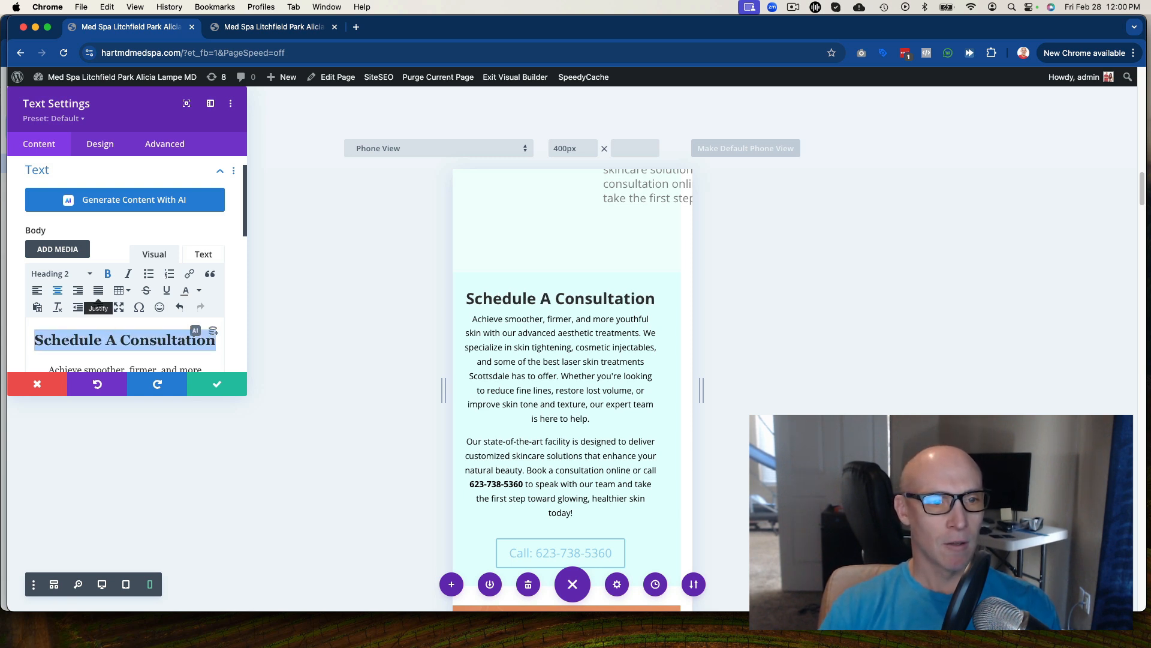
left_click(56, 291)
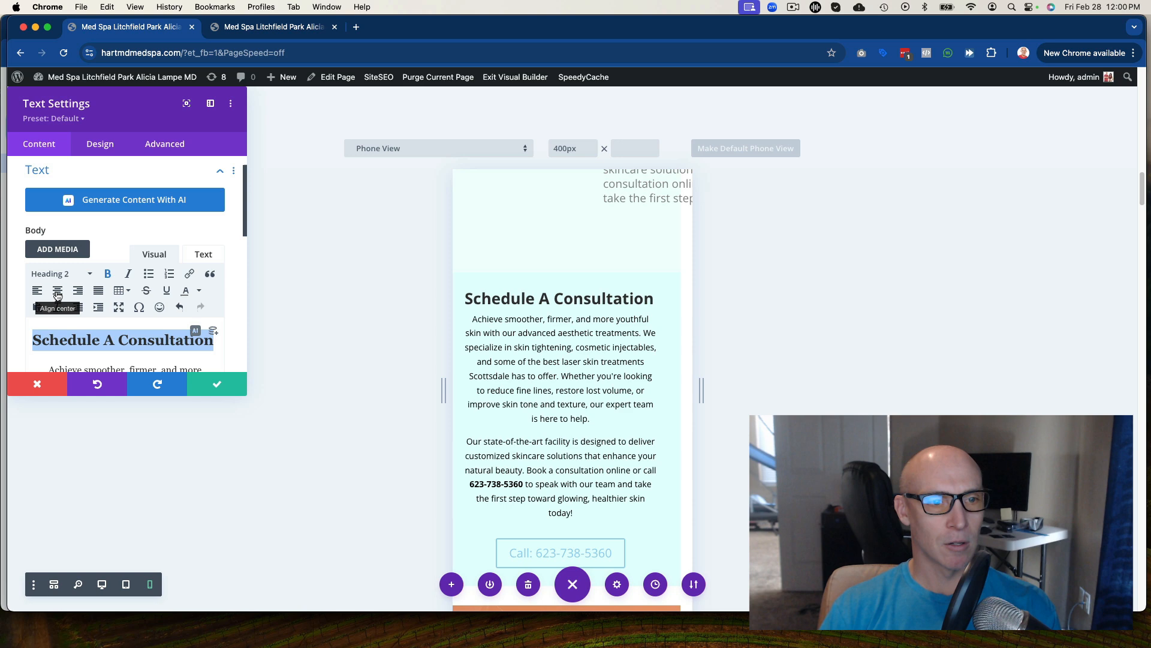
left_click(57, 291)
scroll(109, 327, "down", 1)
Inspect the consultation Text module's body content and text design options, and save the module
left_click(110, 329)
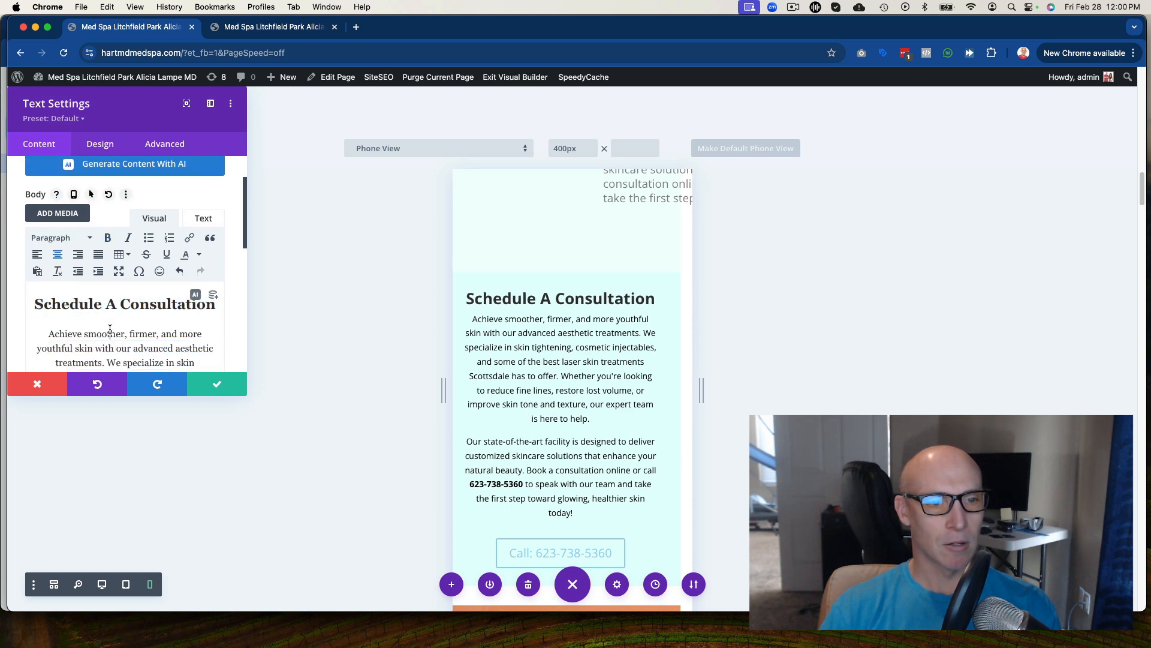
key("super+a")
scroll(200, 313, "down", 5)
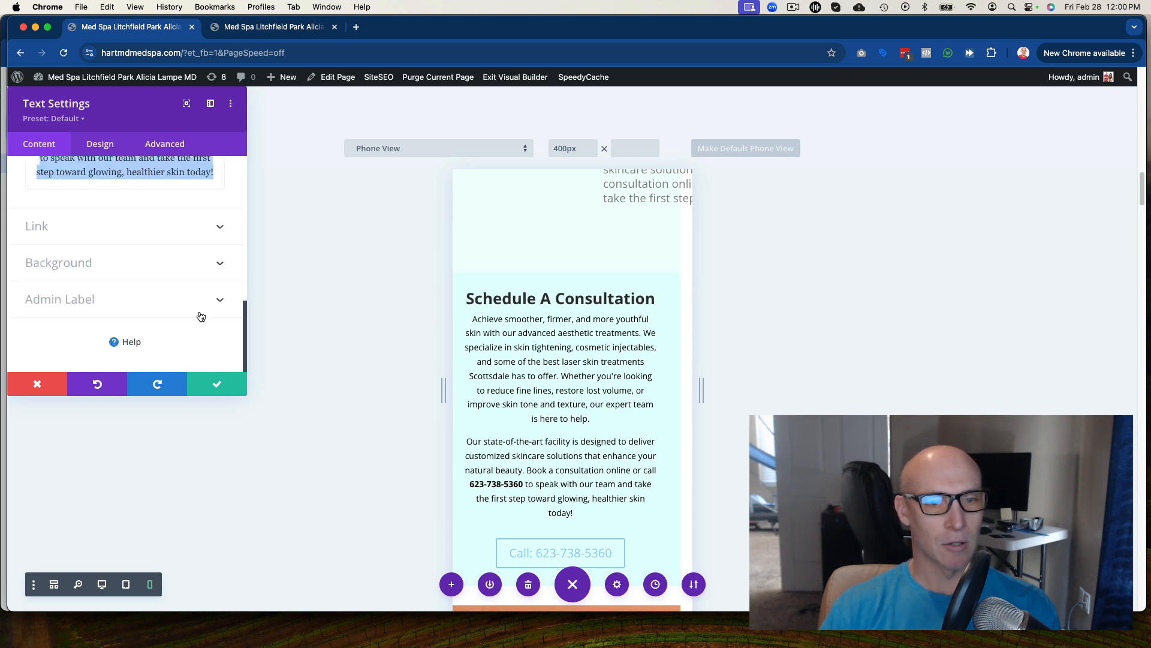
scroll(170, 283, "up", 3)
scroll(170, 280, "up", 3)
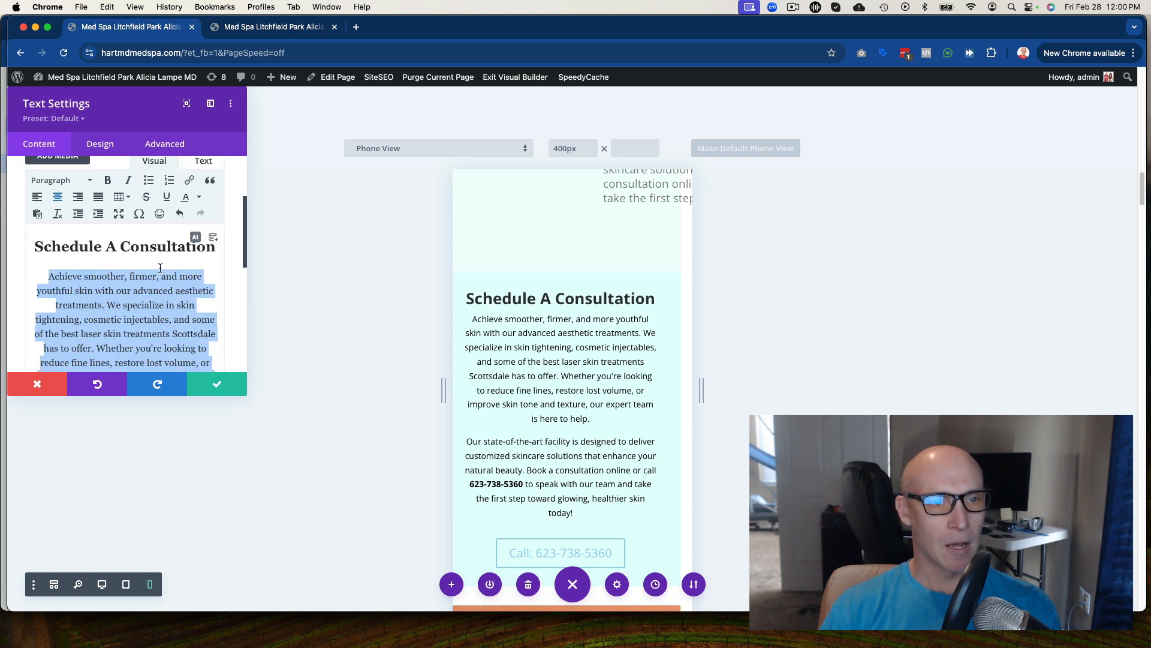
left_click(98, 145)
left_click(88, 198)
scroll(78, 305, "down", 3)
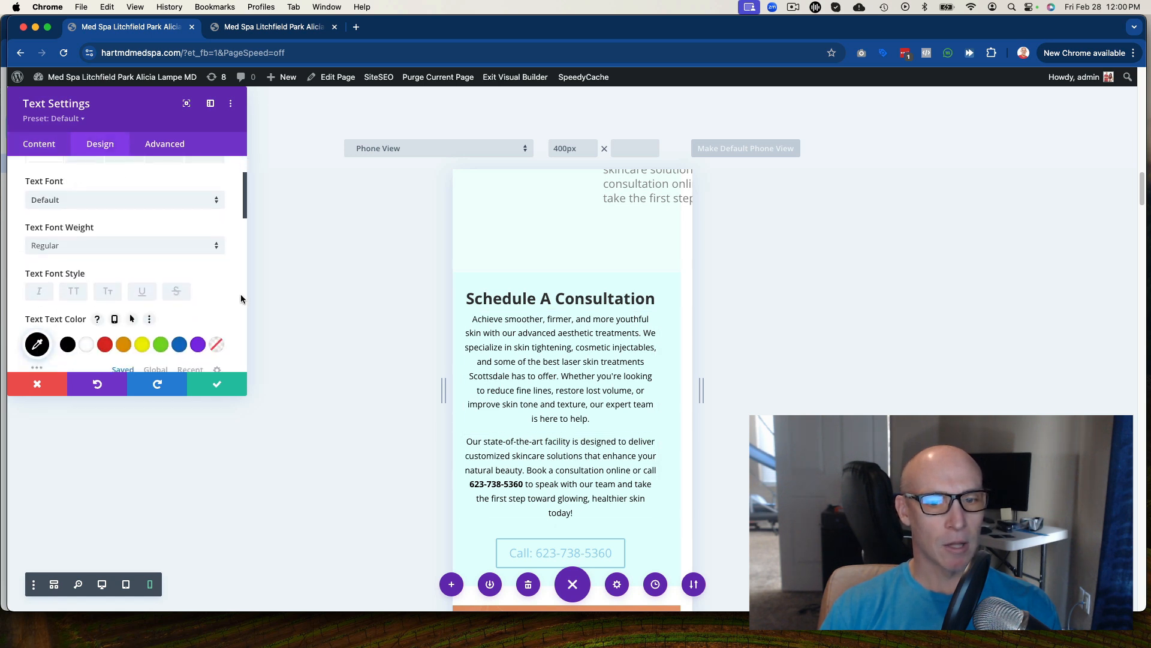
left_click(217, 384)
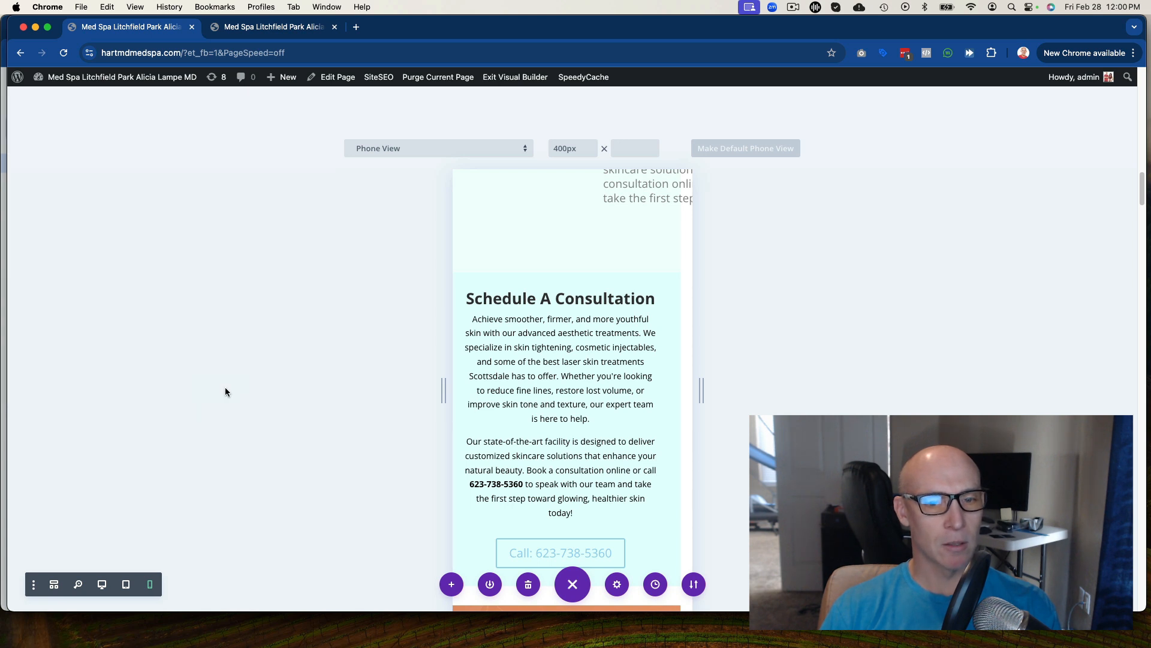
Open the design settings of the Schedule A Consultation call button and turn on custom button styles
left_click(539, 552)
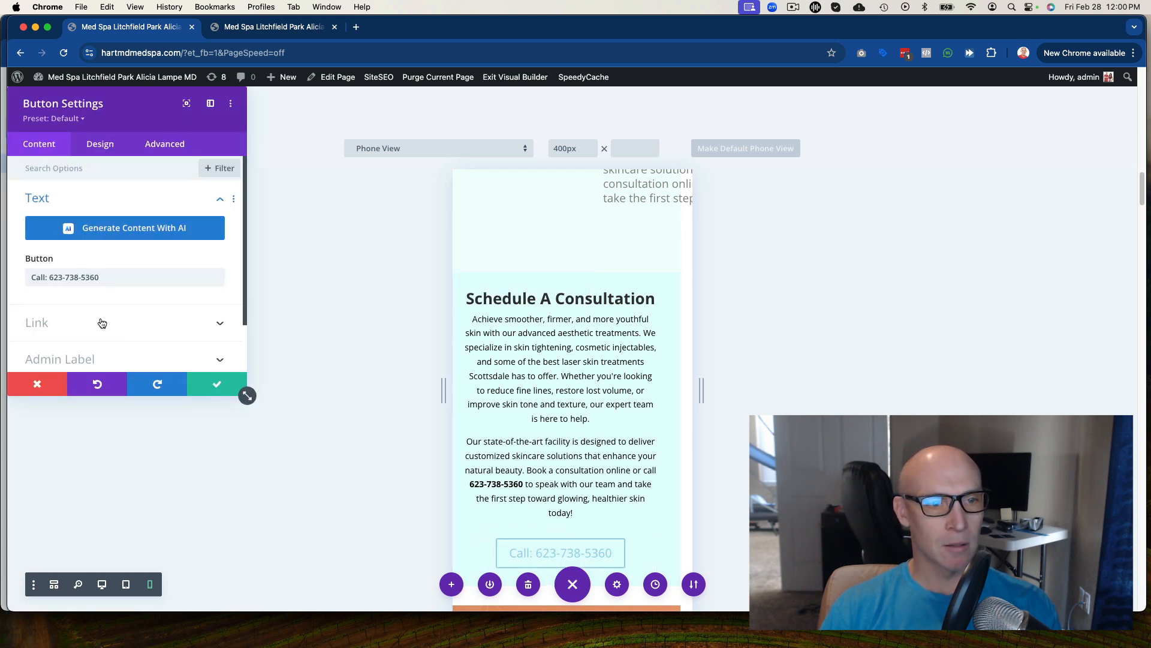
scroll(102, 318, "down", 2)
left_click(104, 145)
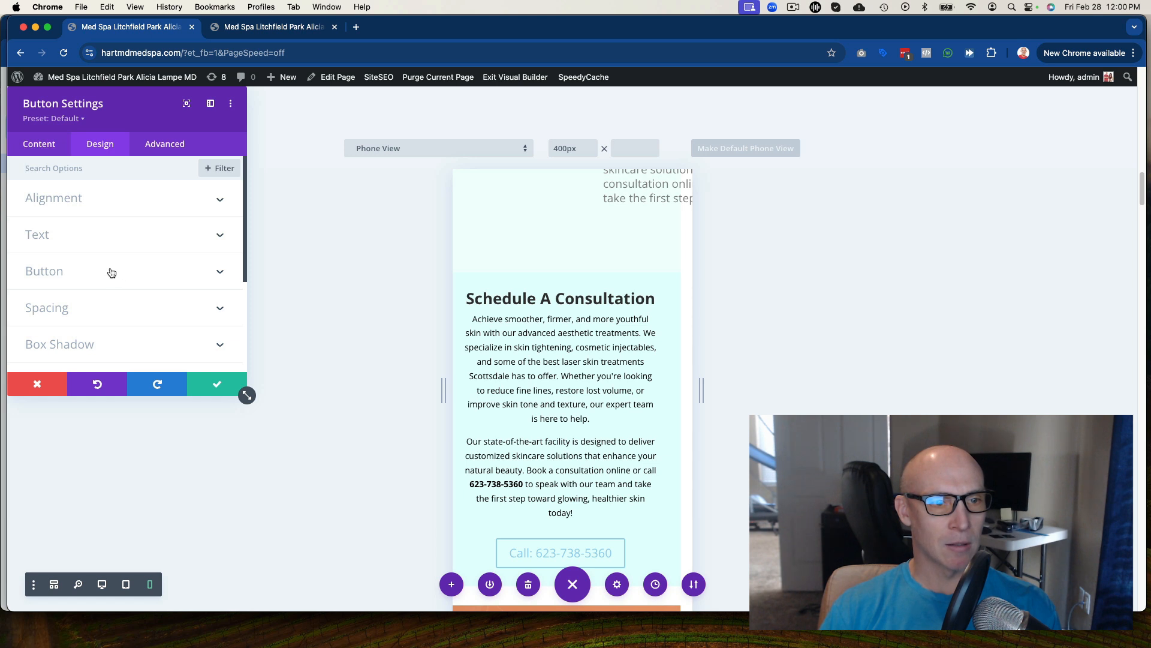
left_click(111, 272)
left_click(37, 228)
scroll(142, 242, "down", 5)
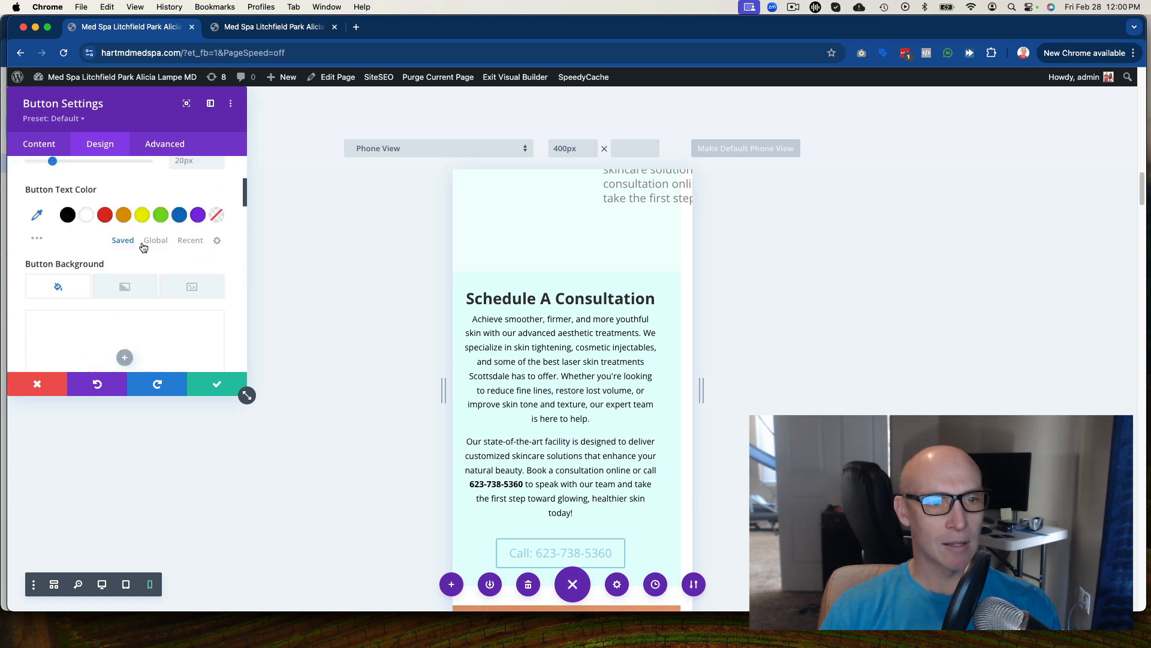
Try a blue #0C71C3 background on the call button and clear it back to transparent
scroll(567, 406, "down", 1)
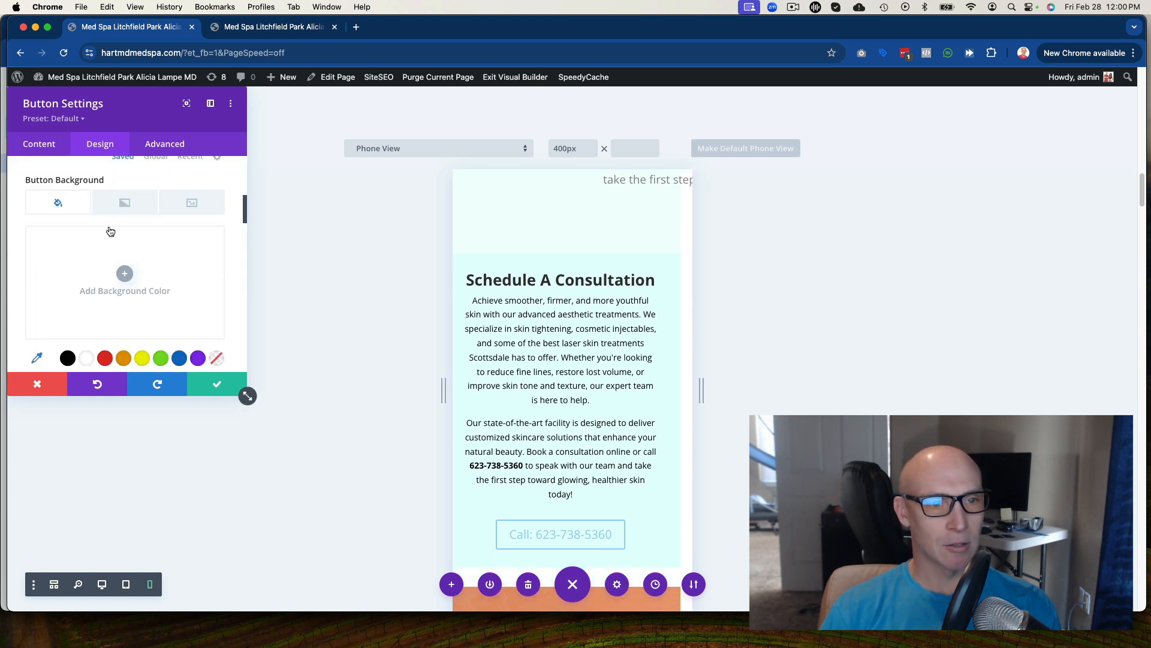
scroll(164, 318, "down", 1)
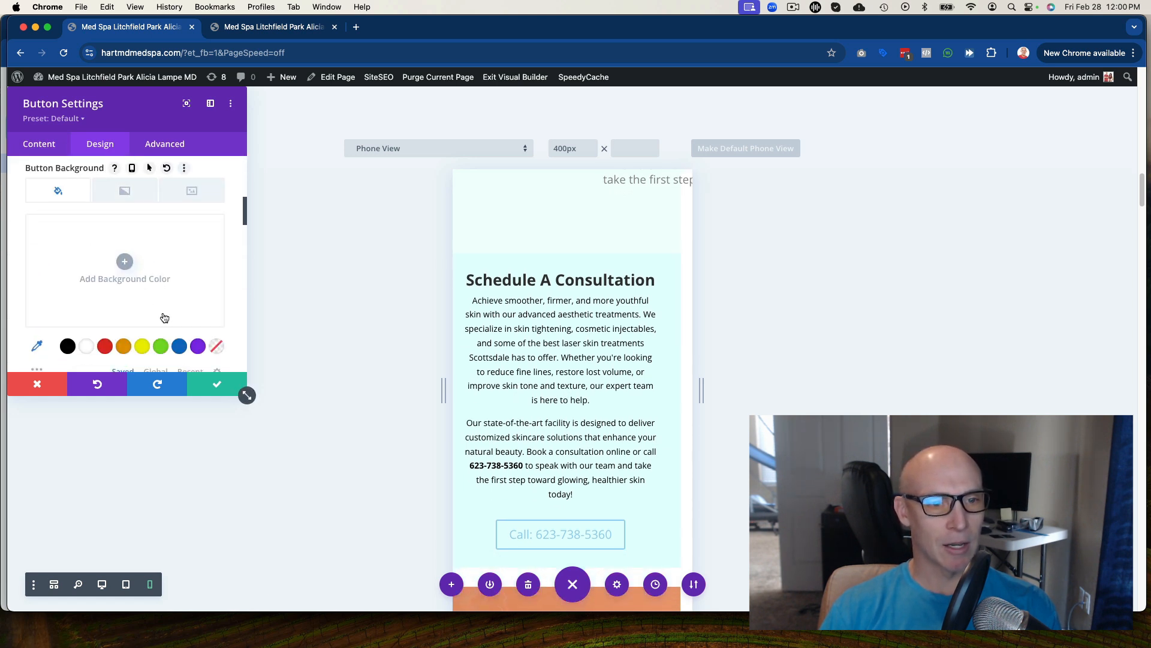
left_click(179, 346)
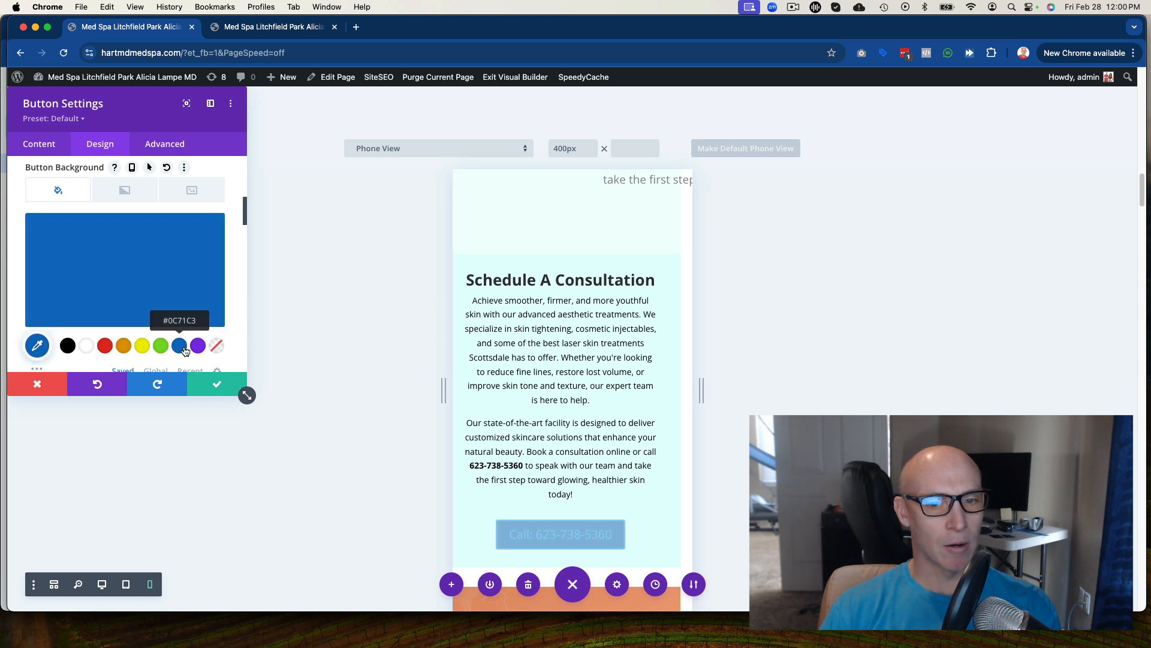
left_click(216, 346)
Set the call button's text color to black #000000, briefly trying white as well, and save the button module
scroll(132, 325, "down", 6)
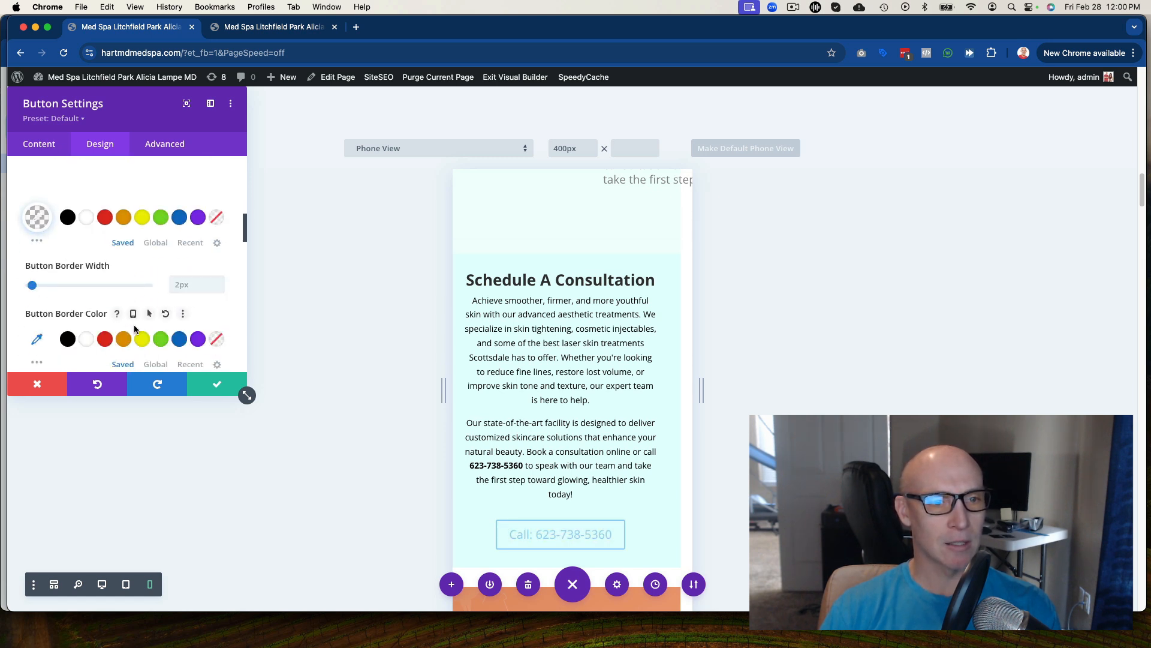
scroll(134, 329, "down", 4)
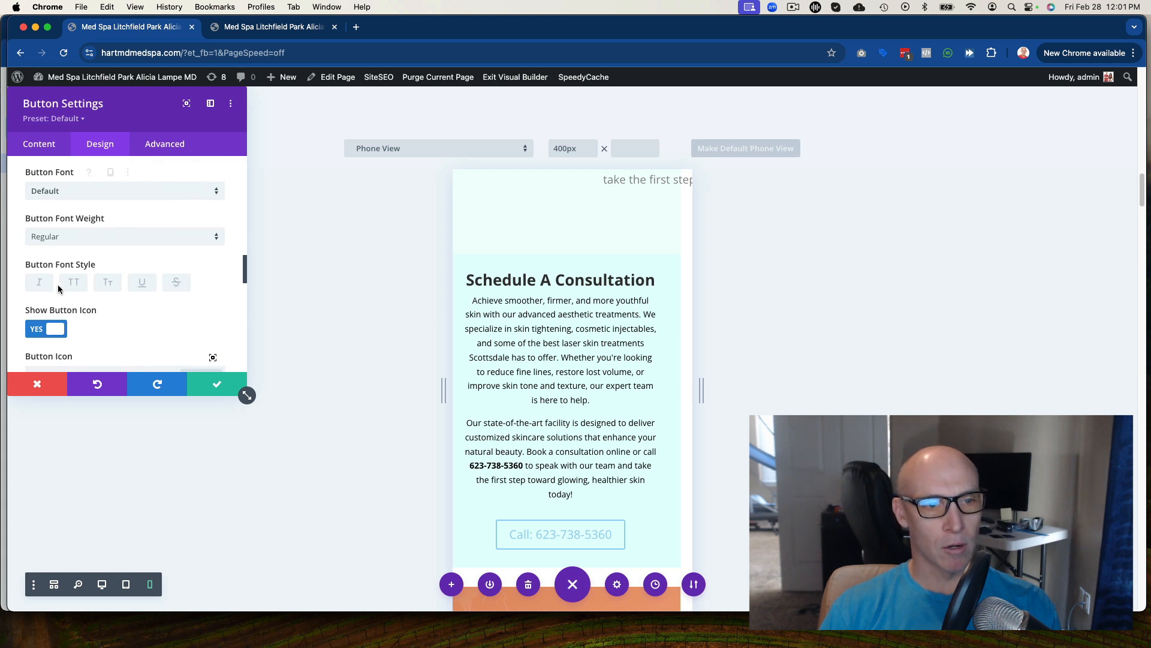
scroll(55, 279, "down", 1)
scroll(57, 266, "up", 5)
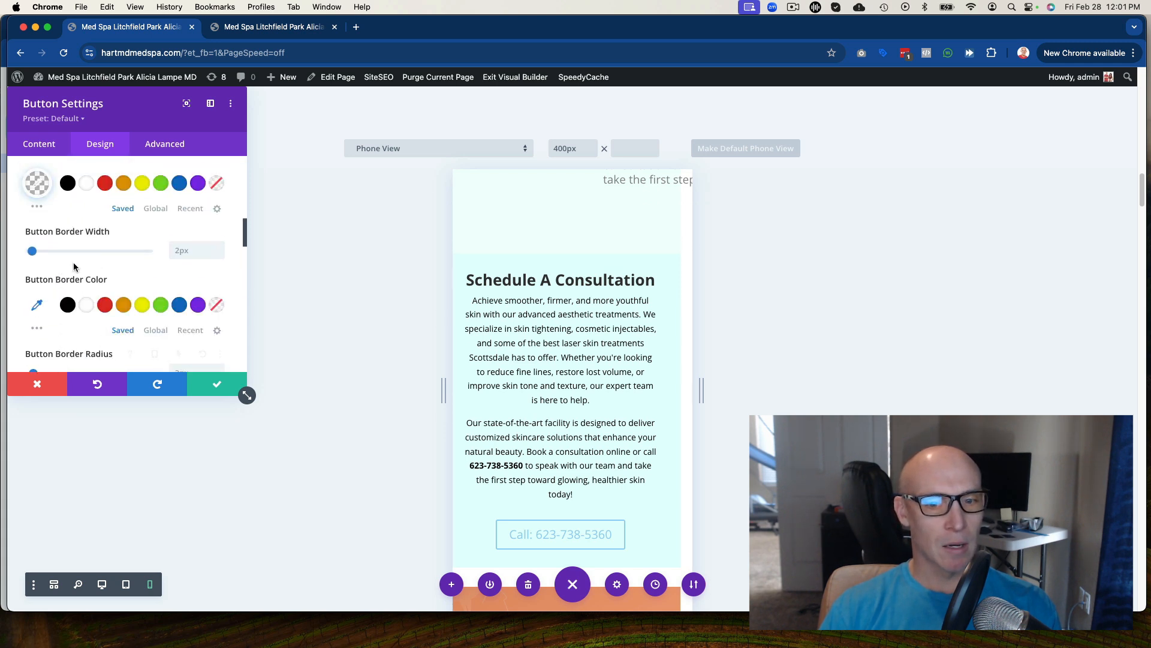
scroll(127, 268, "down", 6)
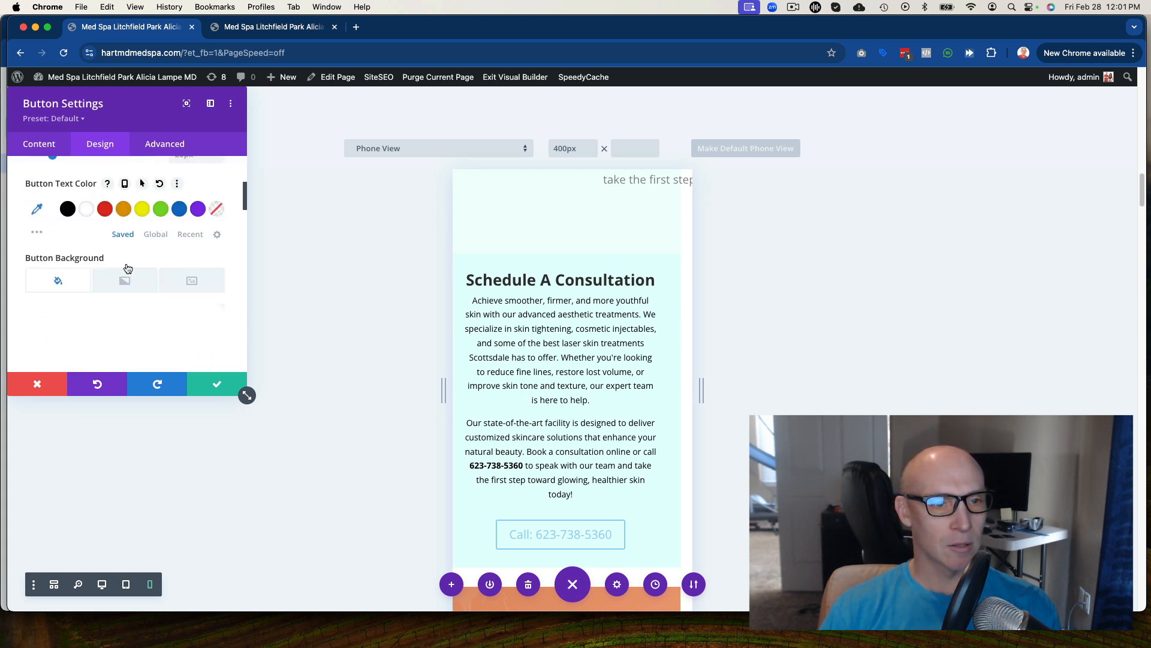
left_click(66, 199)
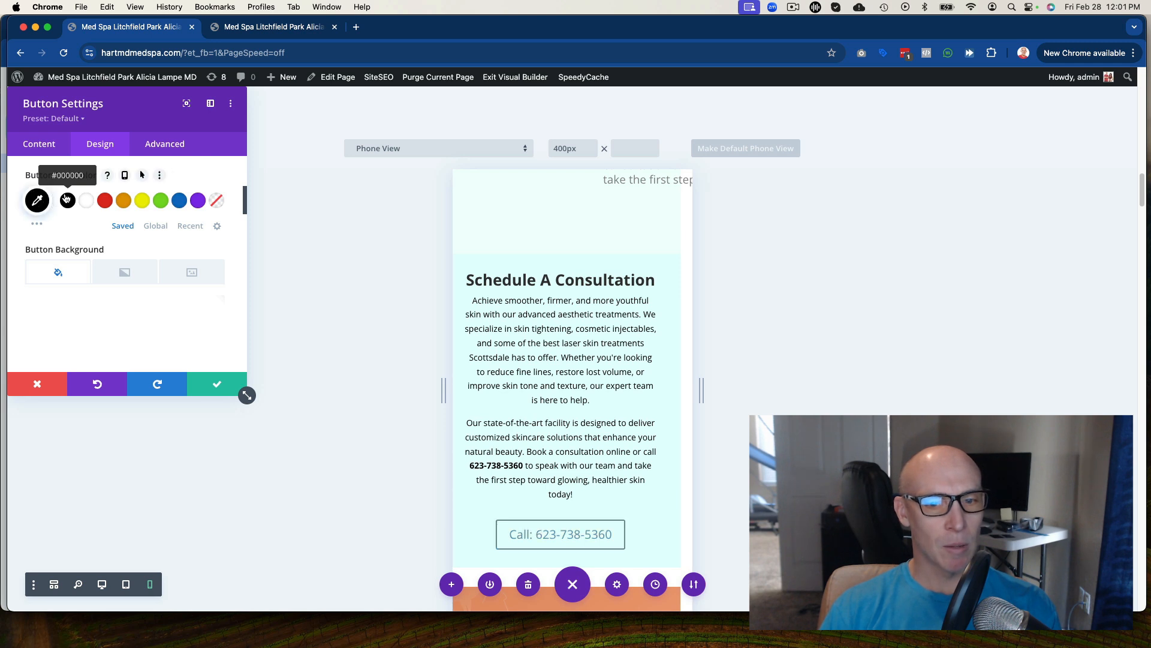
scroll(130, 270, "up", 3)
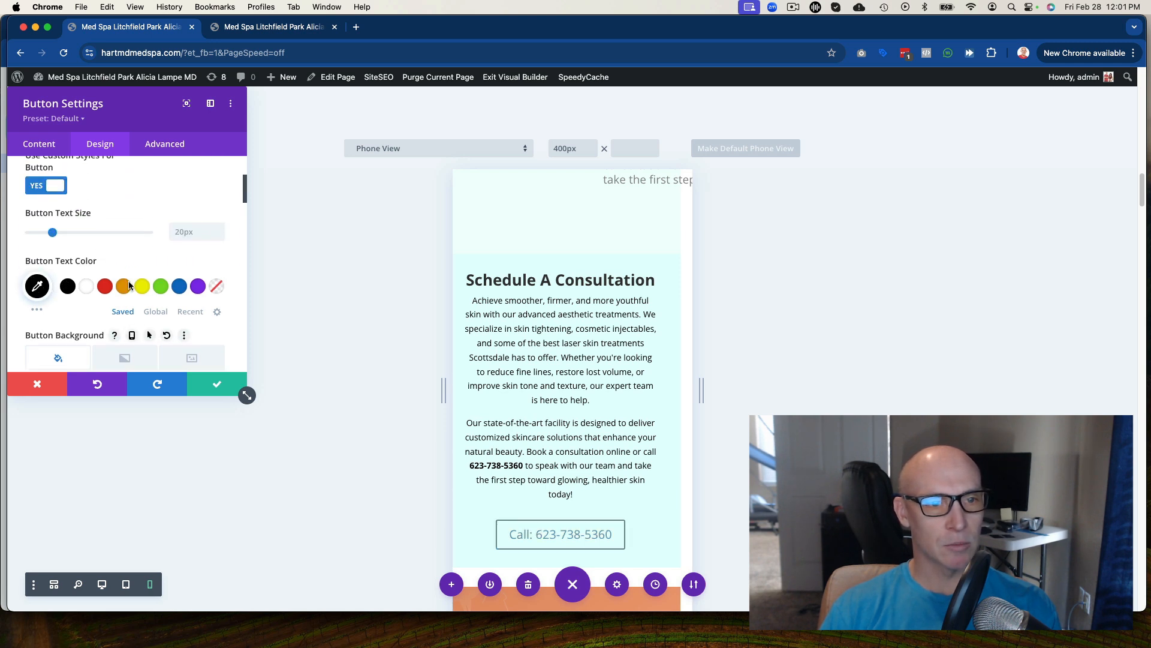
left_click(87, 286)
left_click(71, 291)
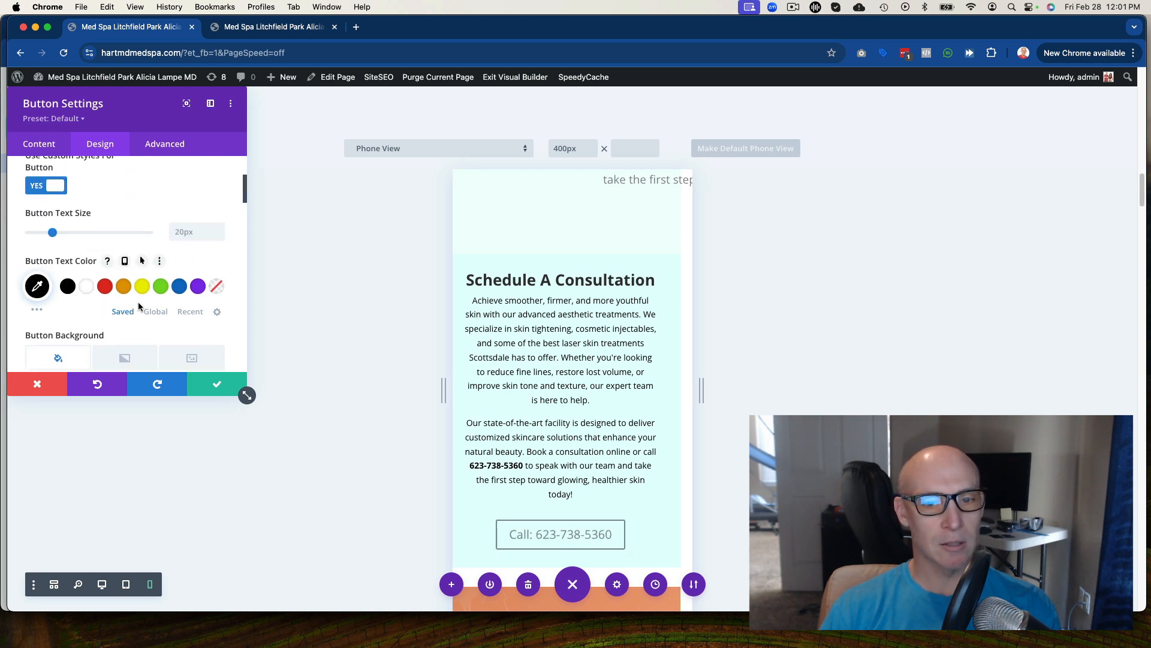
scroll(142, 299, "up", 5)
left_click(218, 385)
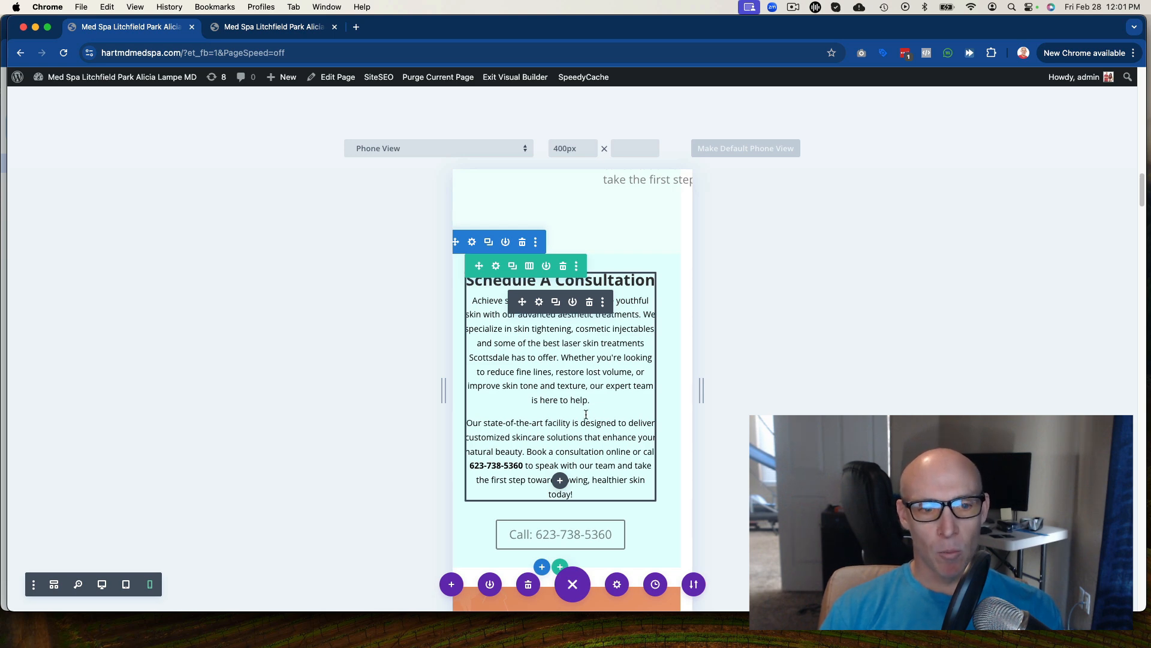
Review the page in the phone preview from the hero area down to the Schedule A Consultation section
scroll(560, 420, "up", 8)
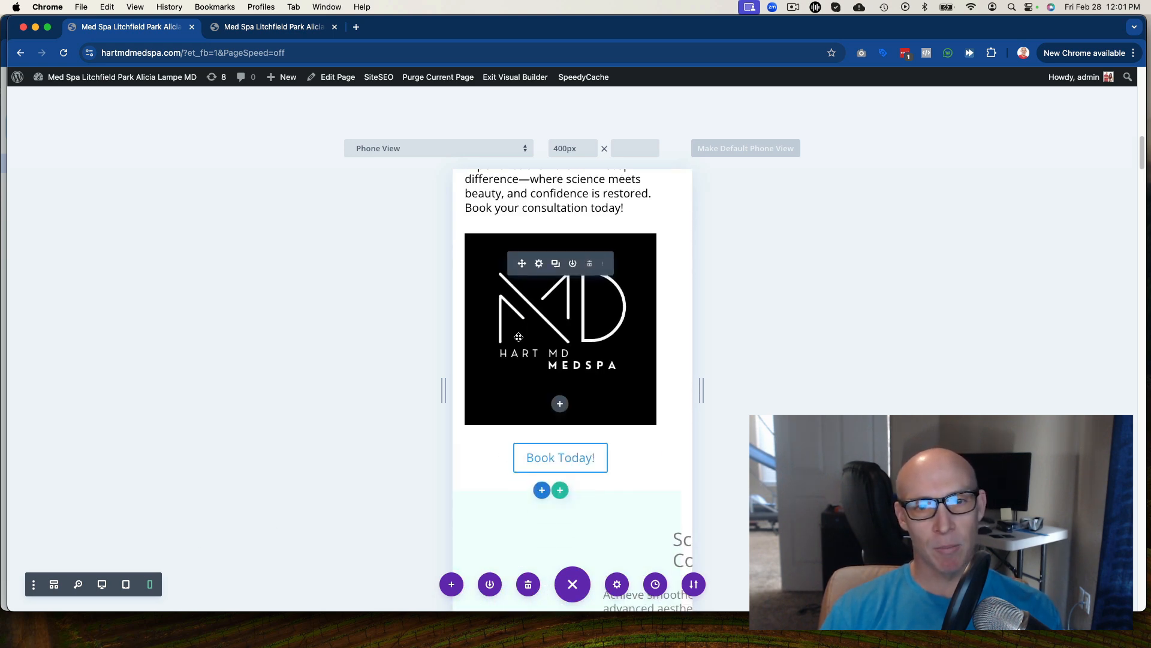
scroll(555, 420, "up", 15)
scroll(554, 372, "down", 18)
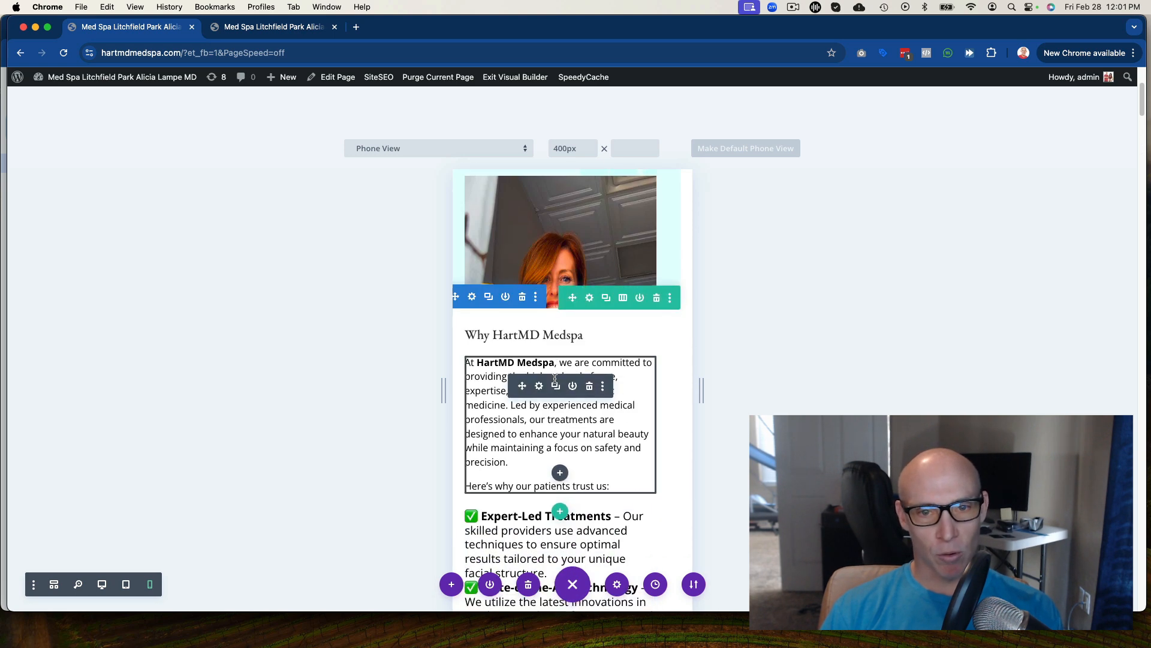
scroll(564, 369, "down", 5)
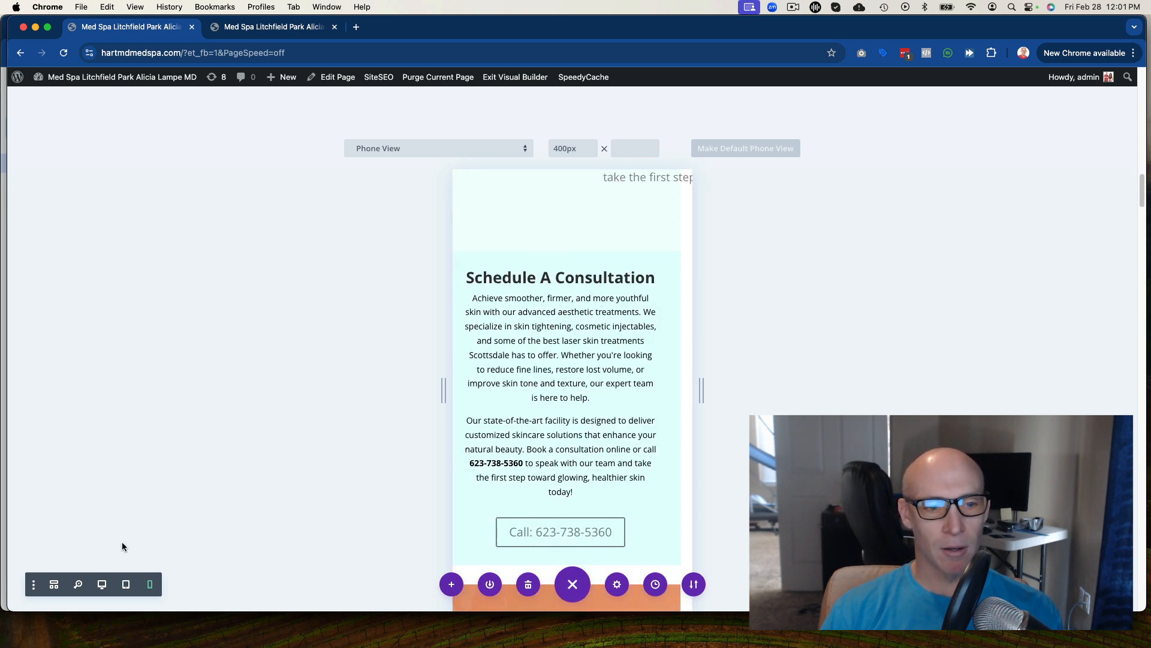
Switch to the desktop preview and review the page from the hero through the services, Botox benefits and Telehealth sections
left_click(101, 585)
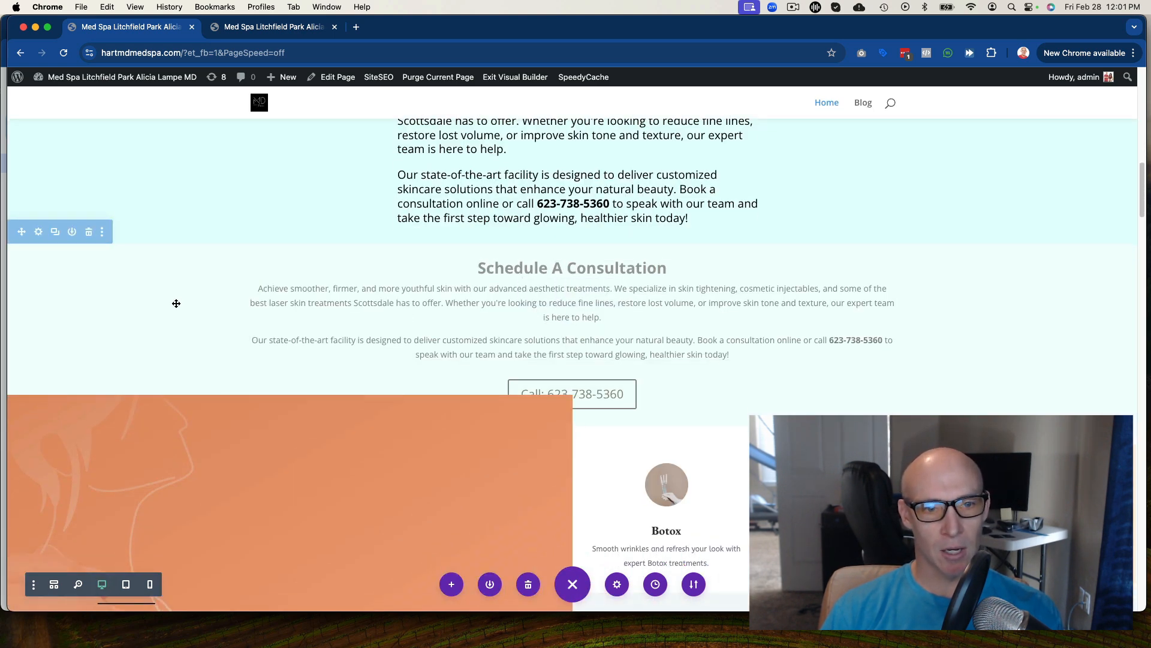
scroll(357, 340, "up", 12)
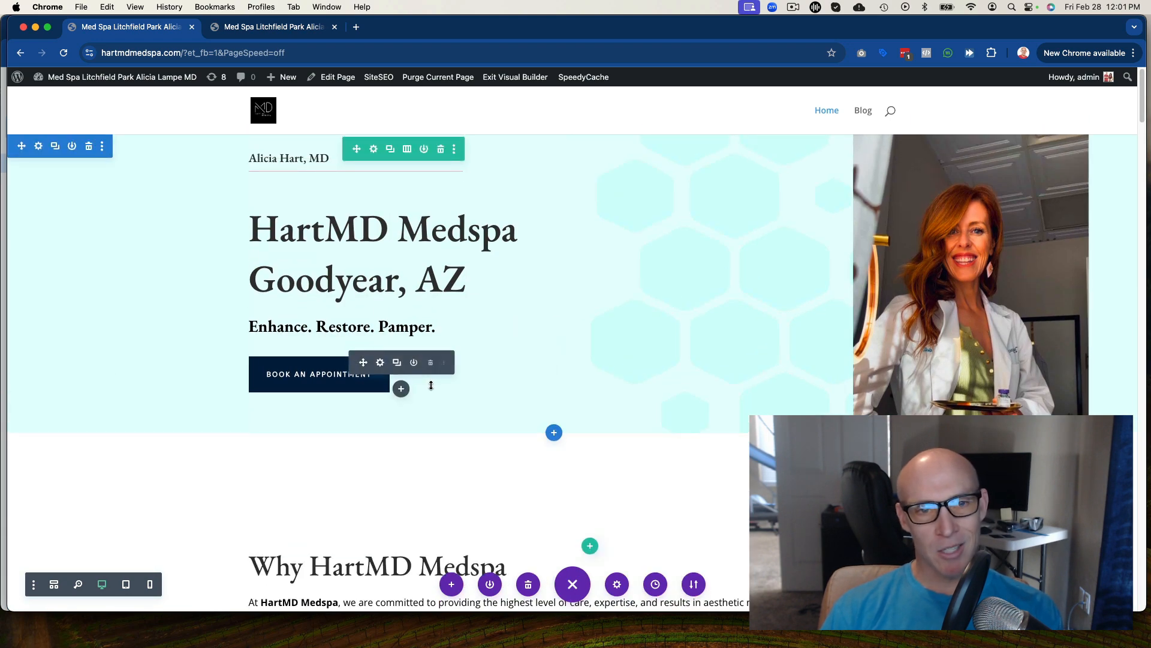
scroll(356, 348, "down", 10)
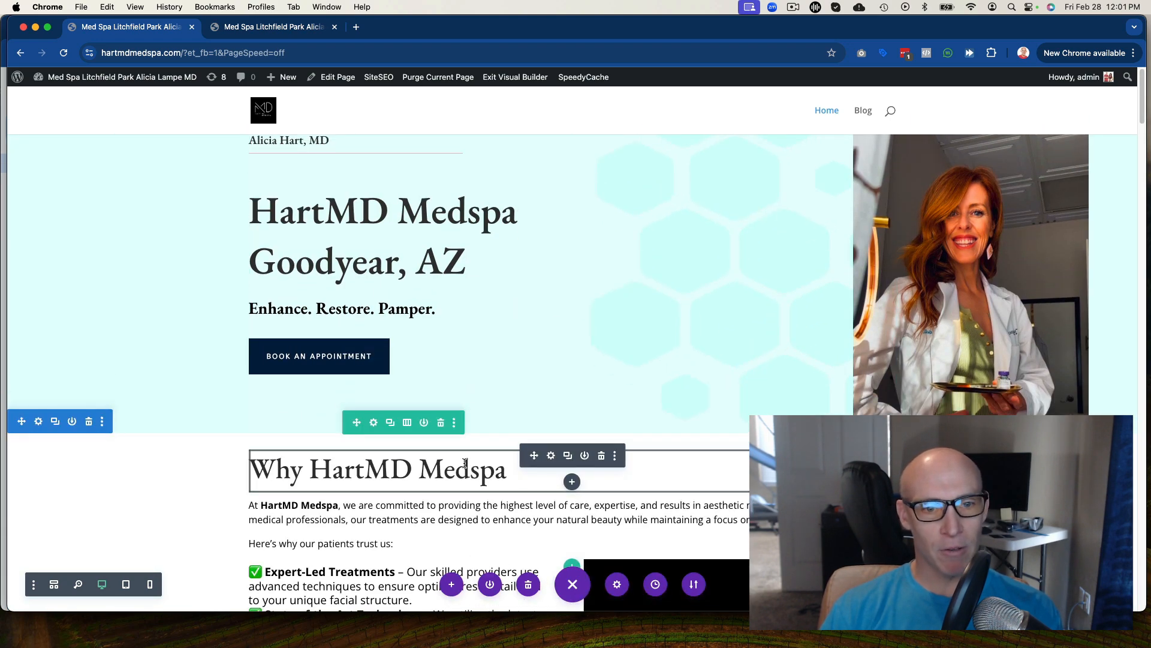
scroll(356, 348, "down", 15)
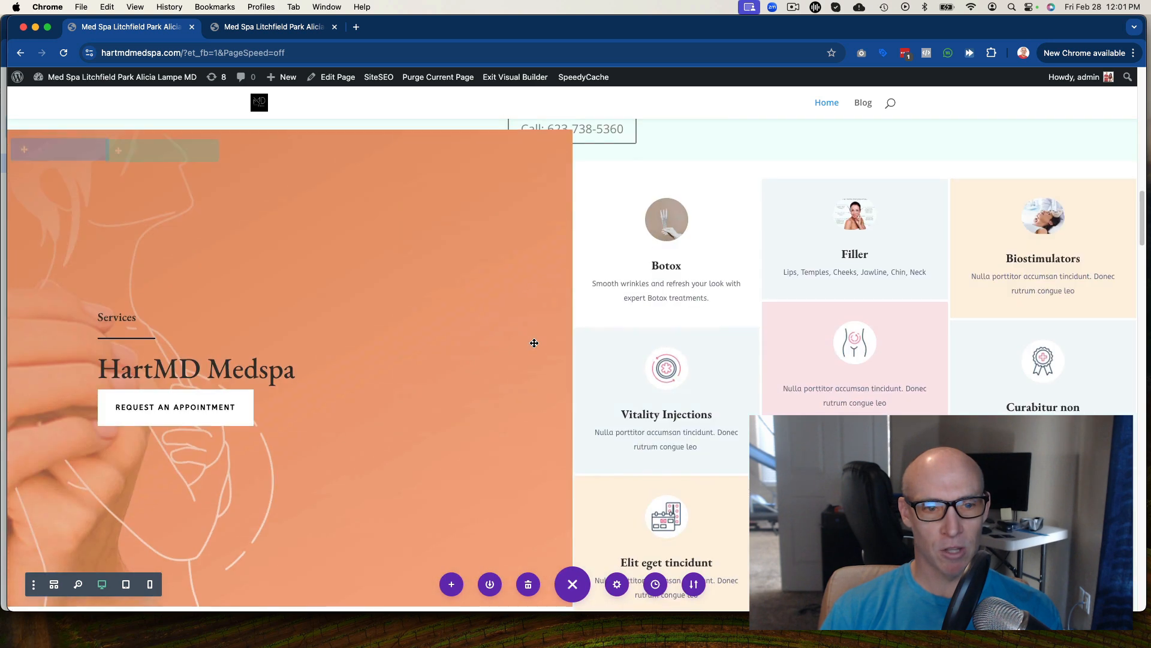
scroll(526, 352, "down", 7)
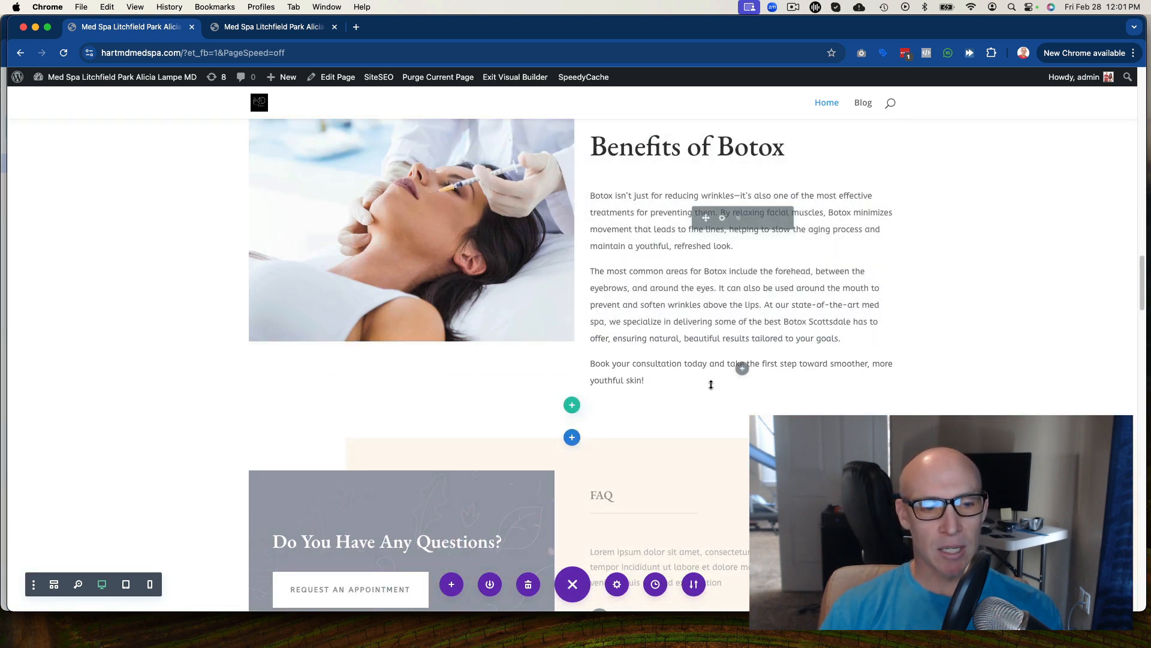
scroll(642, 334, "down", 12)
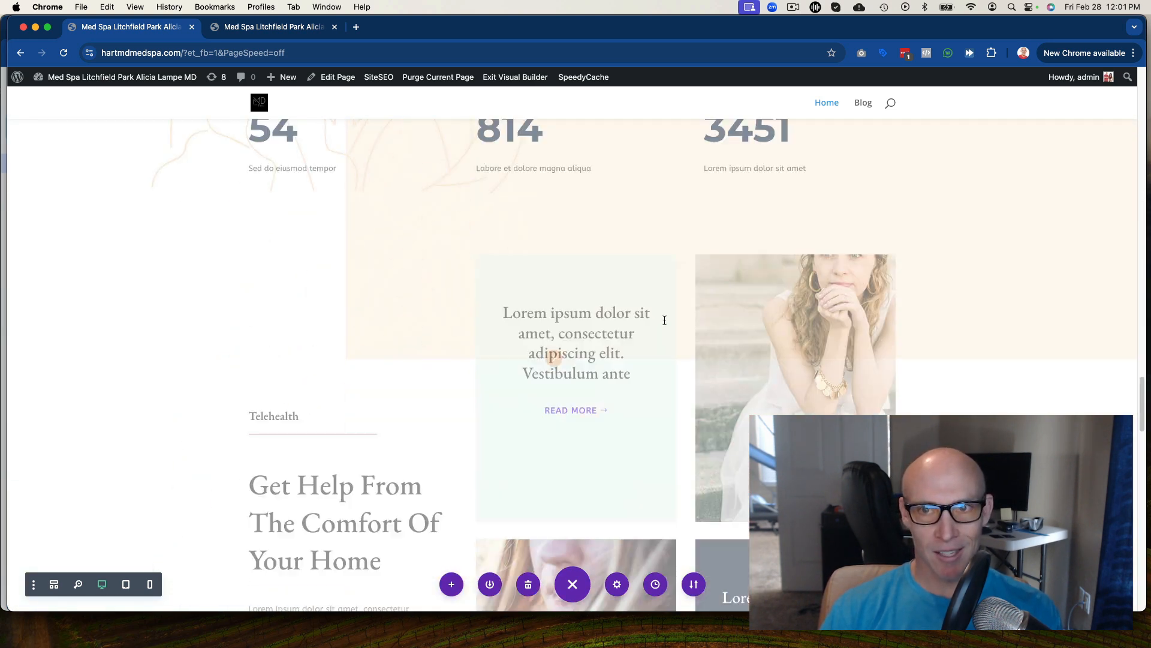